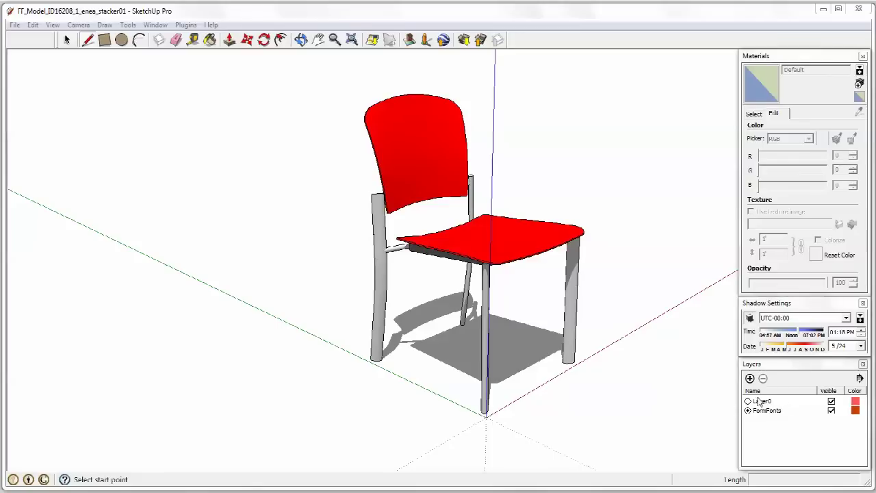
# Switch off shadows for the red stacking chair and orbit around it
pyautogui.click(750, 319)
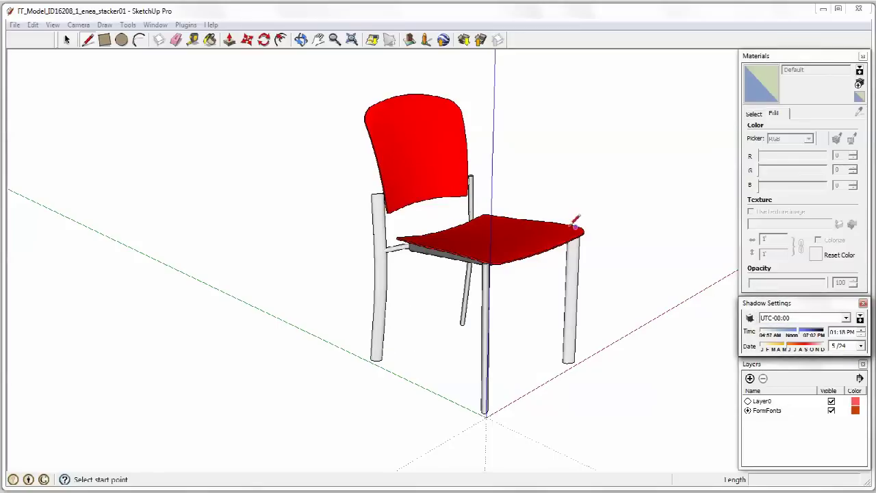
pyautogui.moveTo(439, 294)
pyautogui.mouseDown(button='middle')
pyautogui.moveTo(365, 292)
pyautogui.moveTo(472, 261)
pyautogui.moveTo(621, 290)
pyautogui.moveTo(393, 302)
pyautogui.moveTo(525, 277)
pyautogui.moveTo(596, 298)
pyautogui.mouseUp(button='middle')
pyautogui.press('l')
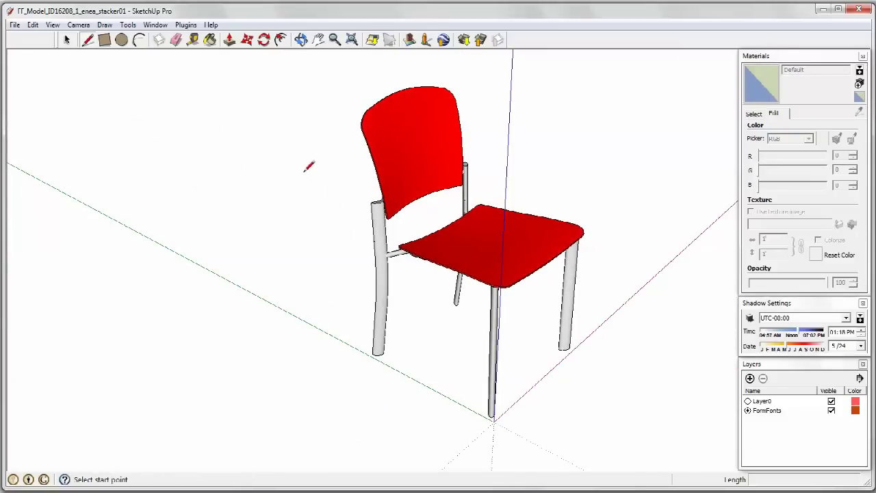
# Save a copy of the chair model with '_byLayer' appended to its file name
pyautogui.click(15, 24)
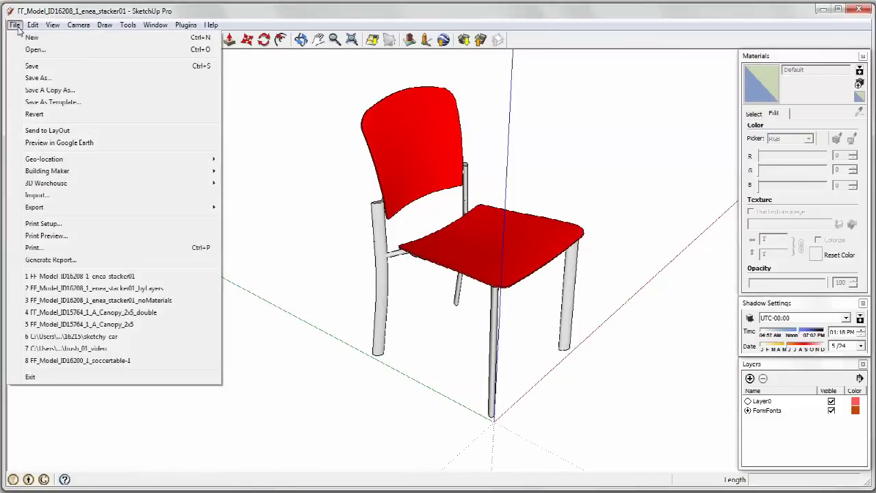
pyautogui.click(41, 78)
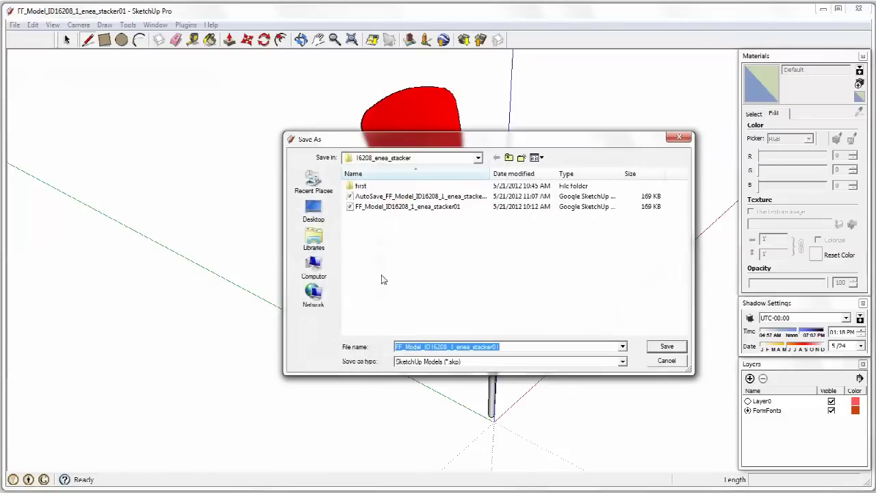
pyautogui.click(507, 347)
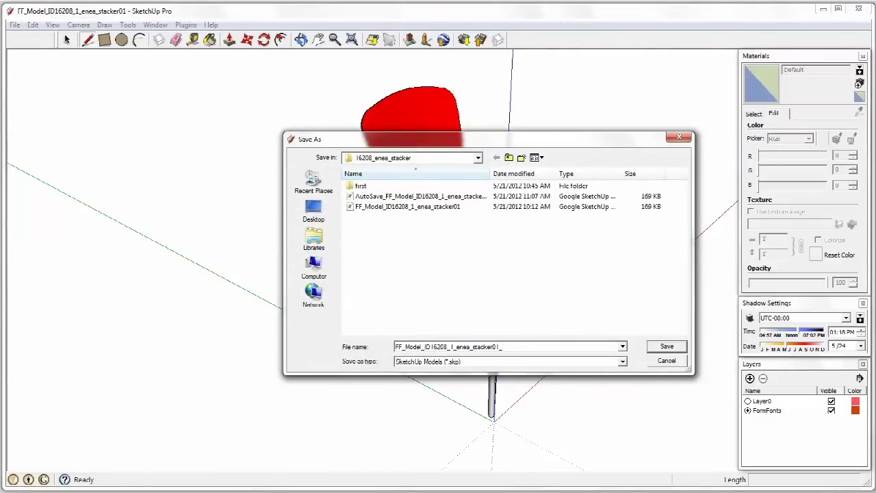
pyautogui.write('_byLayer')
pyautogui.click(669, 346)
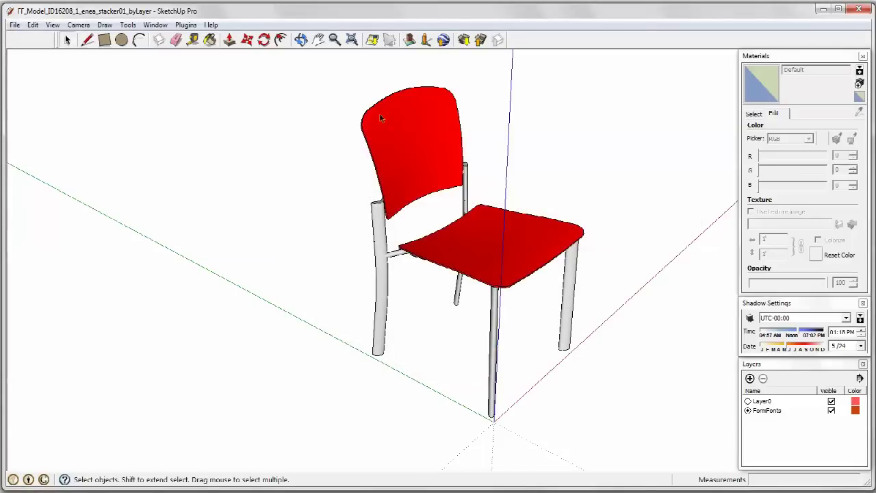
# Window-select the whole chair, explode its groups into loose geometry, and clear the selection
pyautogui.moveTo(305, 75); pyautogui.dragTo(634, 426)
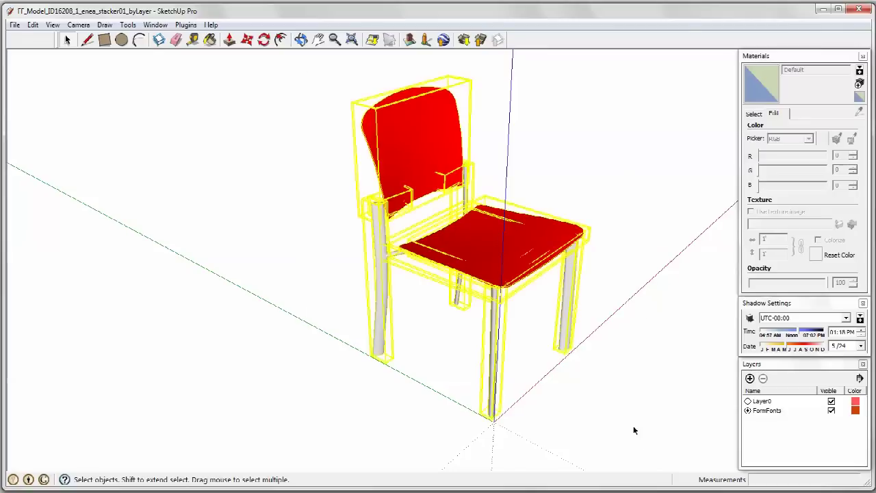
pyautogui.rightClick(491, 257)
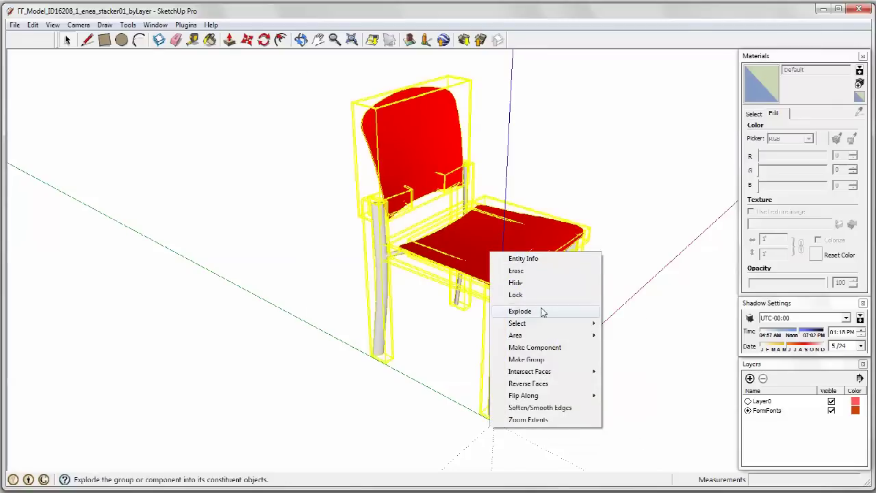
pyautogui.click(540, 312)
pyautogui.rightClick(483, 244)
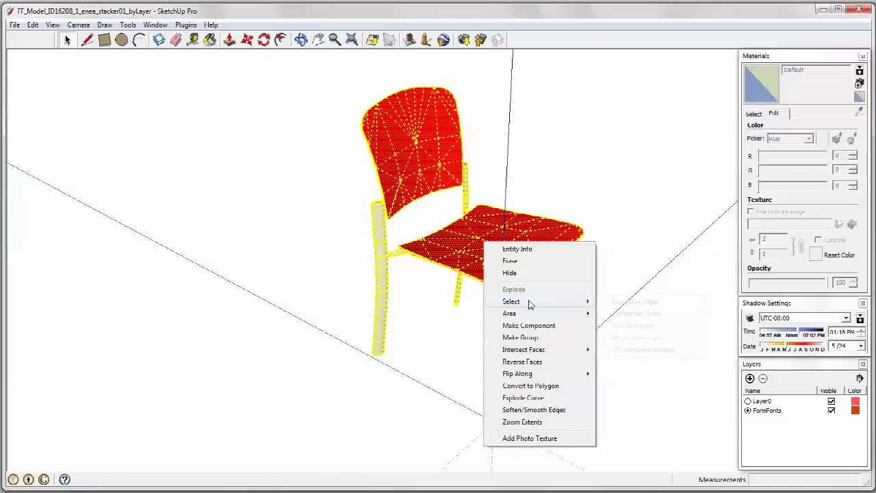
pyautogui.moveTo(528, 302)
pyautogui.click(305, 268)
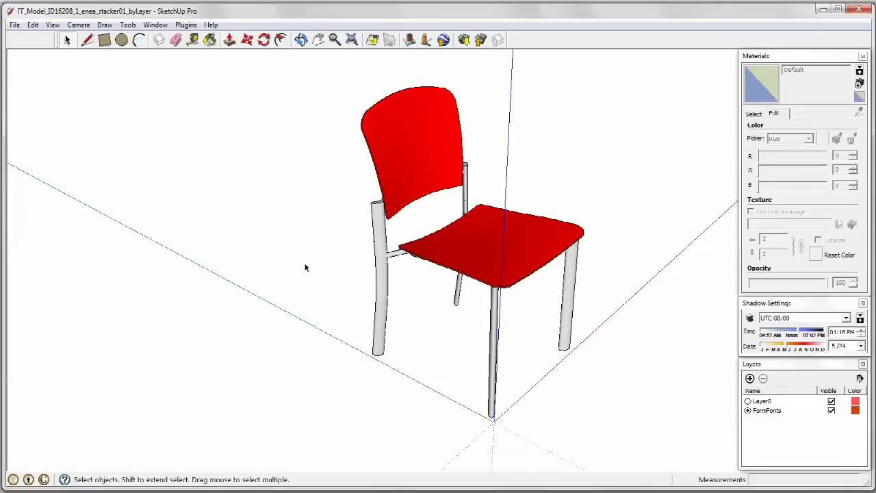
# Add three layers named Plastic, metal and seatbottom in the Layers panel
pyautogui.moveTo(544, 278); pyautogui.dragTo(154, 275, button='middle')
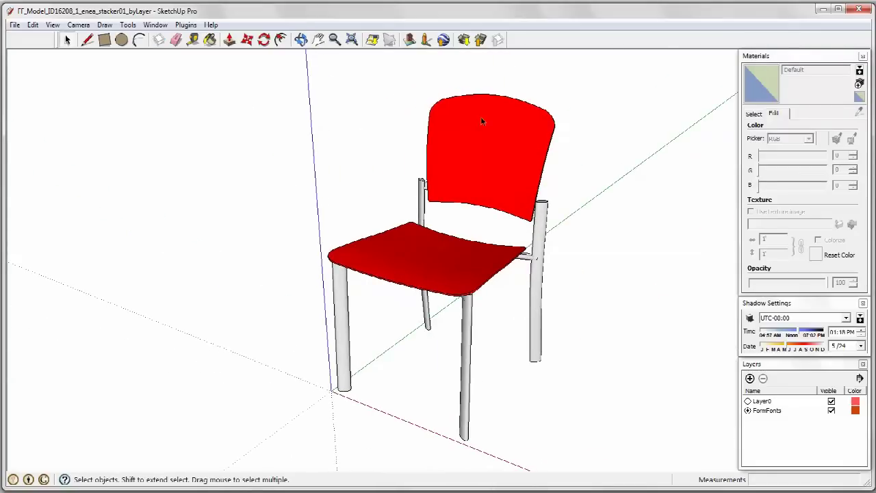
pyautogui.click(482, 120)
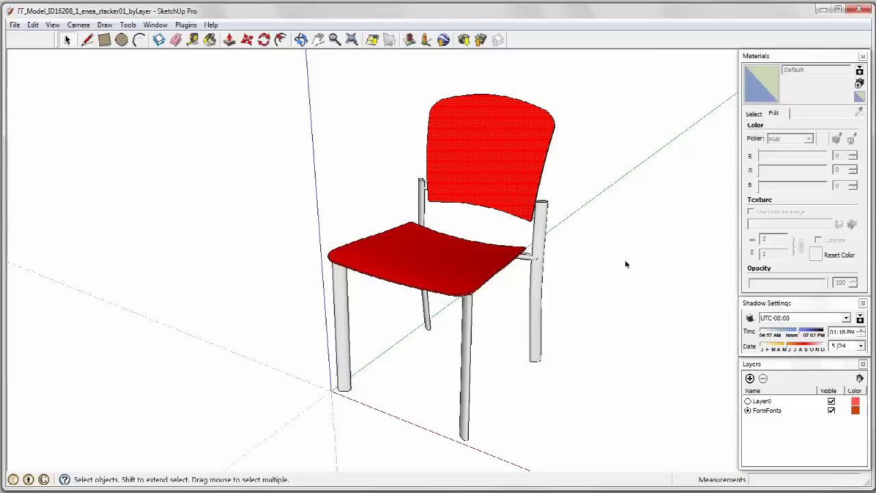
pyautogui.click(749, 378)
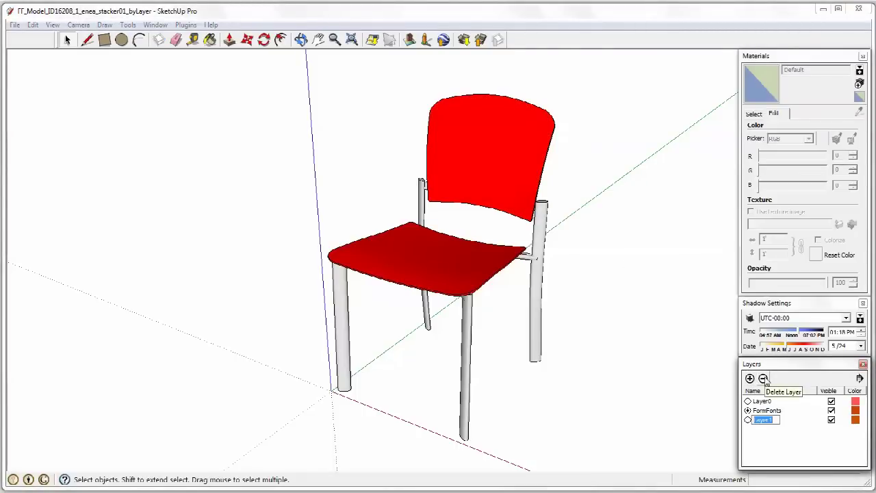
pyautogui.write('Plastic')
pyautogui.press('Return')
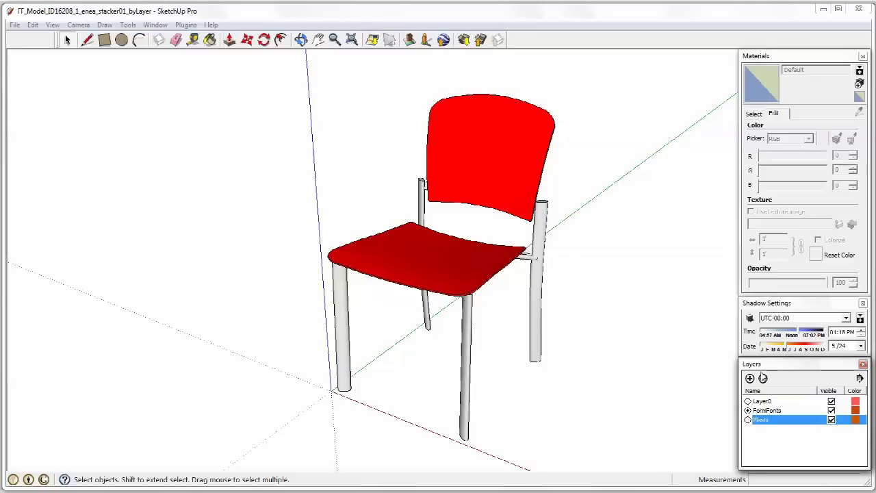
pyautogui.click(750, 378)
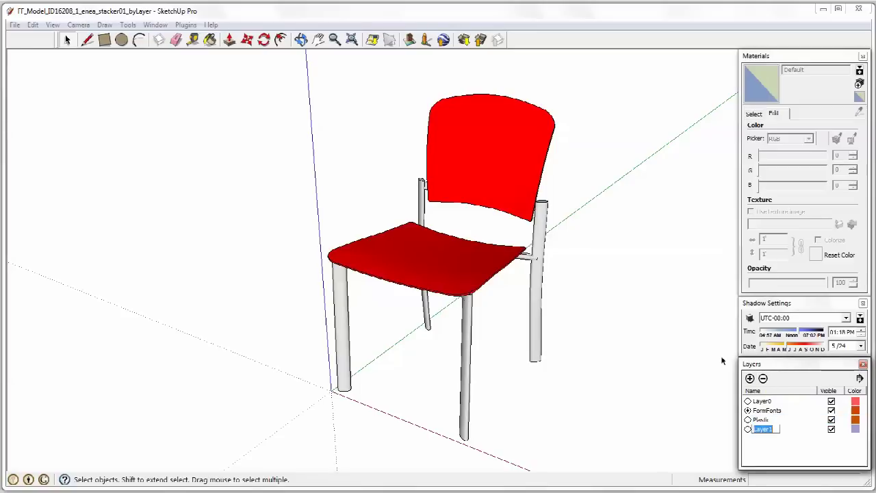
pyautogui.write('metal')
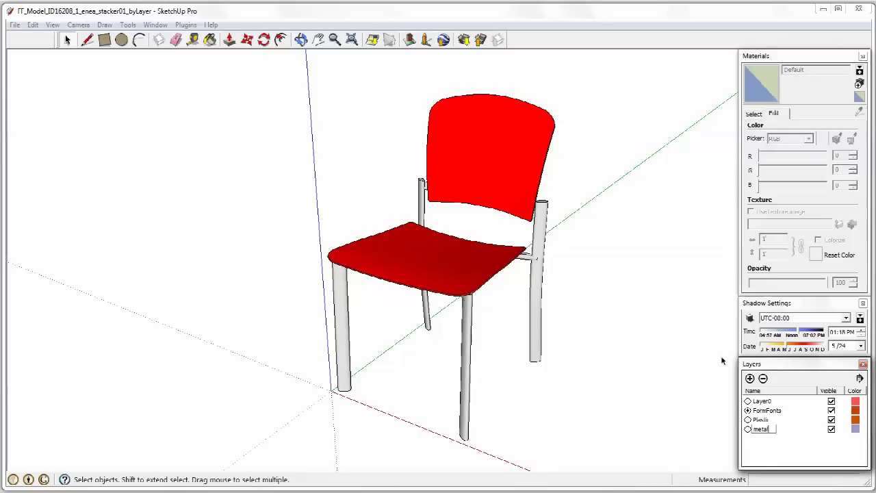
pyautogui.press('Return')
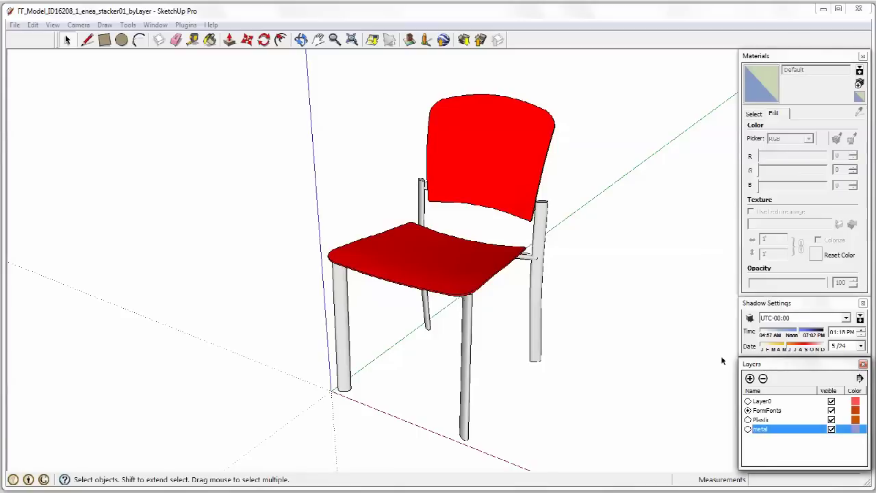
pyautogui.click(750, 378)
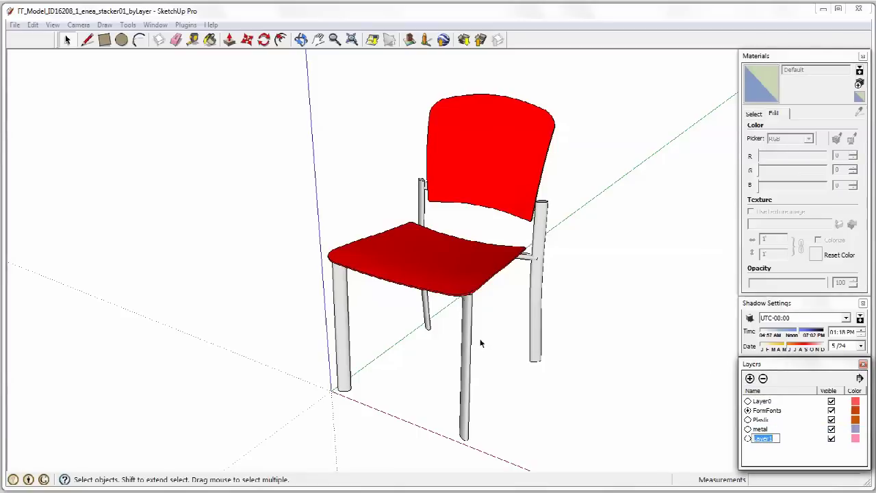
pyautogui.write('seatbottom')
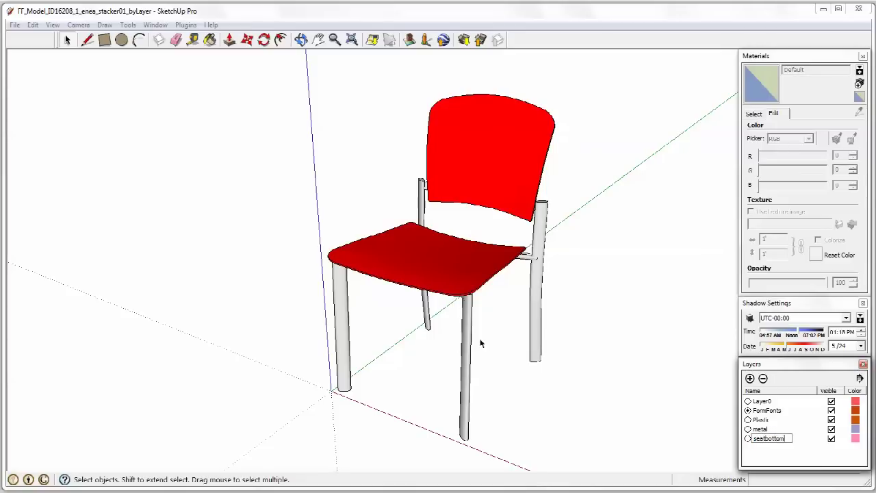
pyautogui.press('Return')
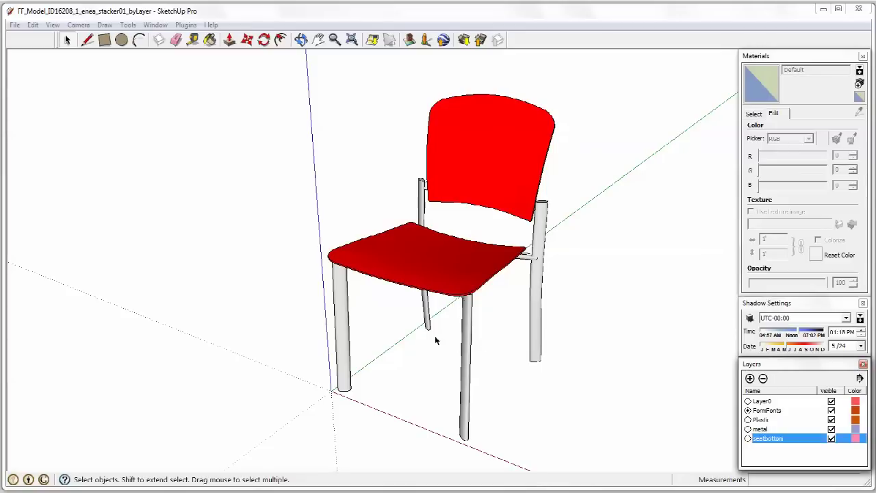
pyautogui.moveTo(436, 340); pyautogui.dragTo(517, 95, button='middle')
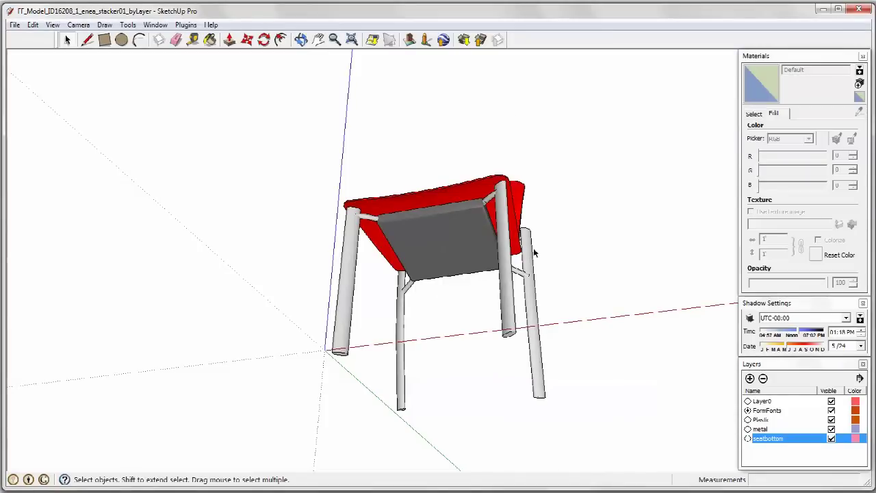
# Select all of the chair's red back and seat faces by their shared material
pyautogui.moveTo(374, 149); pyautogui.dragTo(512, 324, button='middle')
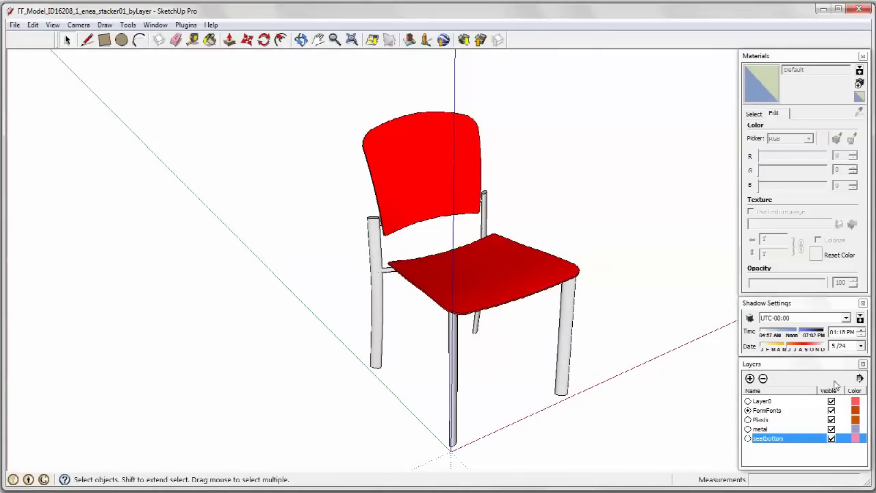
pyautogui.rightClick(421, 165)
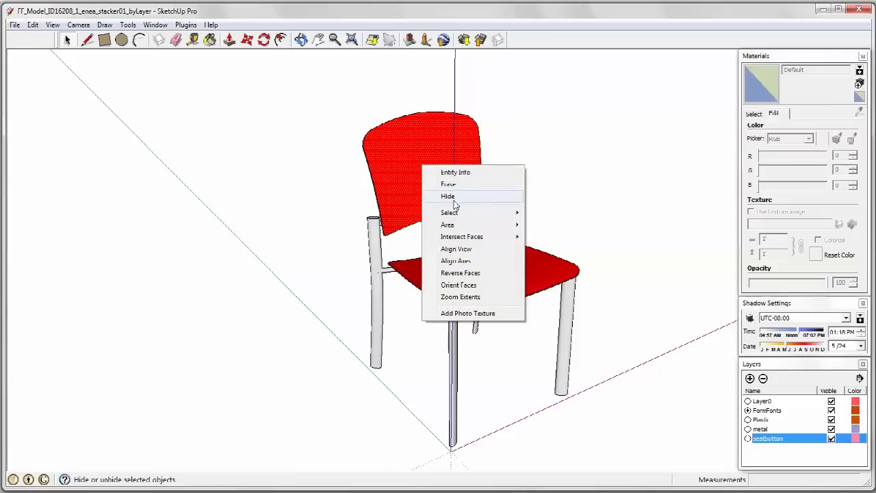
pyautogui.moveTo(456, 218)
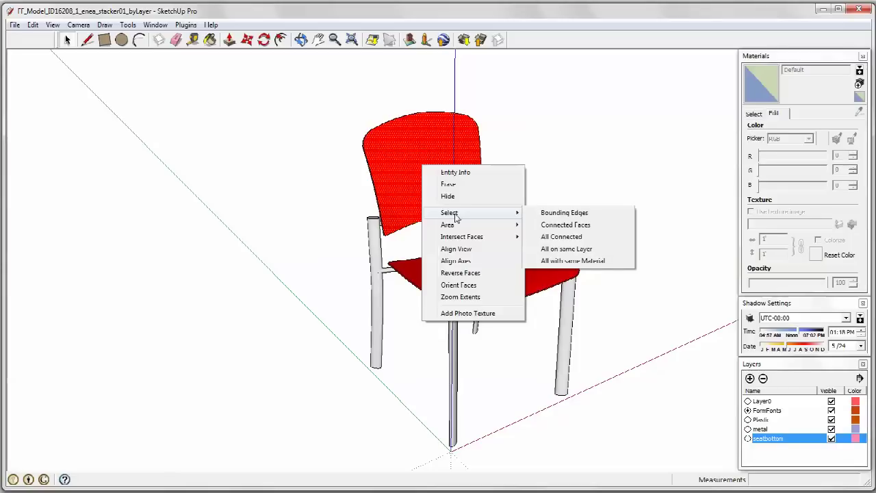
pyautogui.click(587, 265)
pyautogui.moveTo(581, 264); pyautogui.dragTo(573, 178, button='middle')
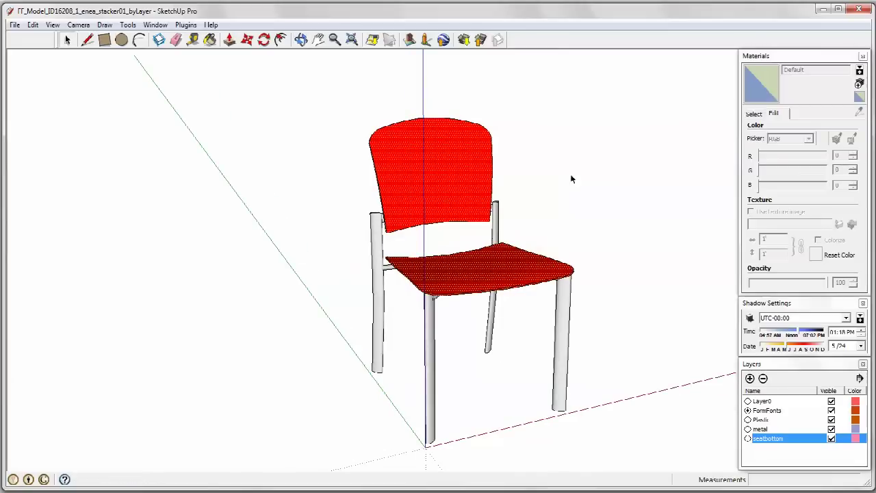
# Assign the selected red faces to the Plastic layer in Entity Info, then hide Plastic
pyautogui.click(157, 26)
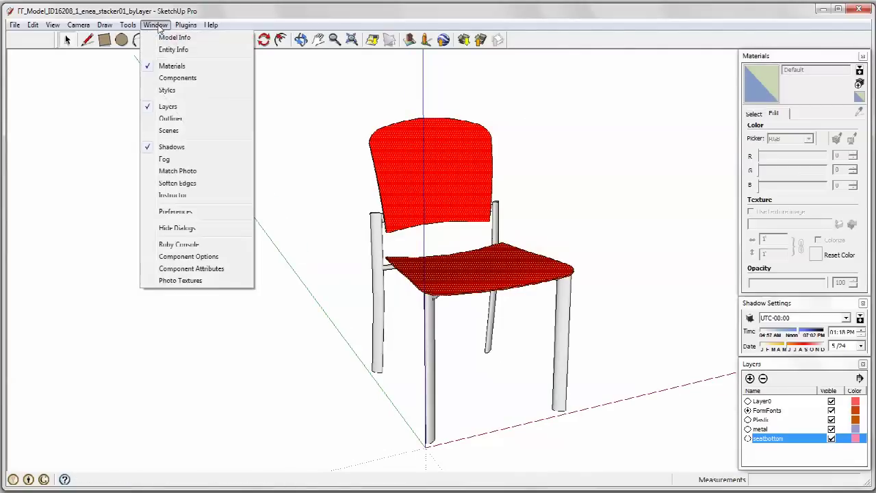
pyautogui.click(169, 50)
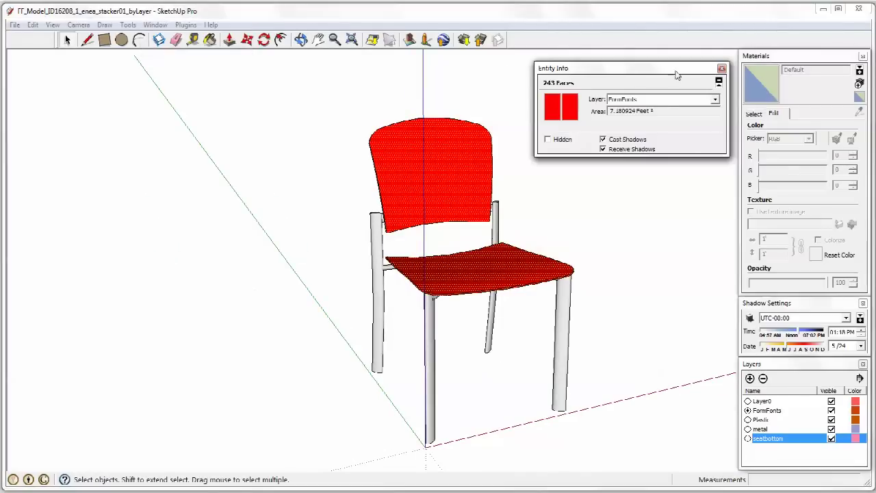
pyautogui.click(714, 99)
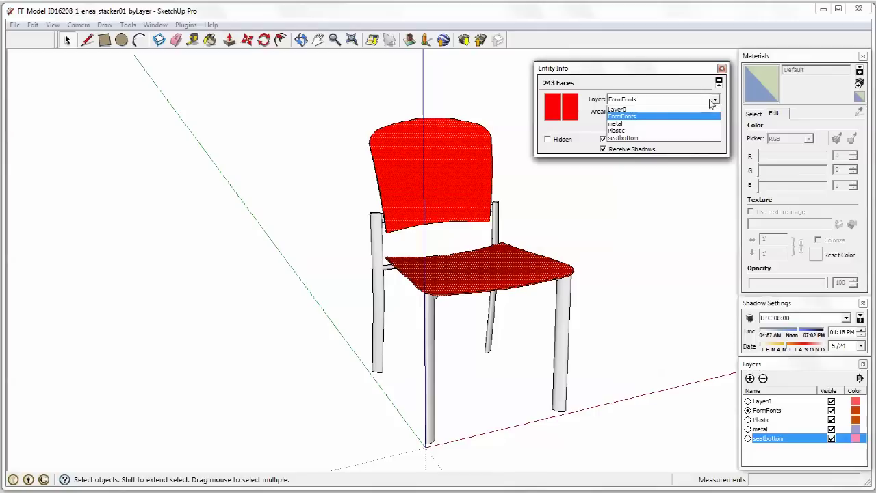
pyautogui.click(639, 131)
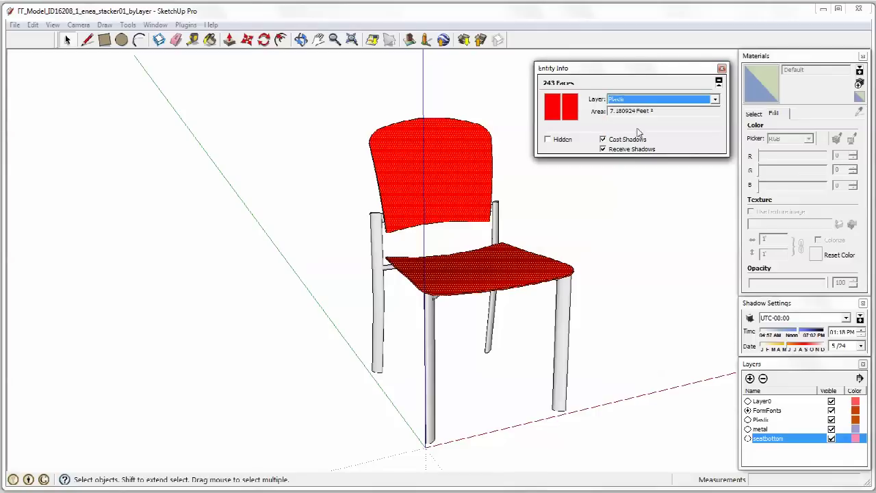
pyautogui.click(679, 226)
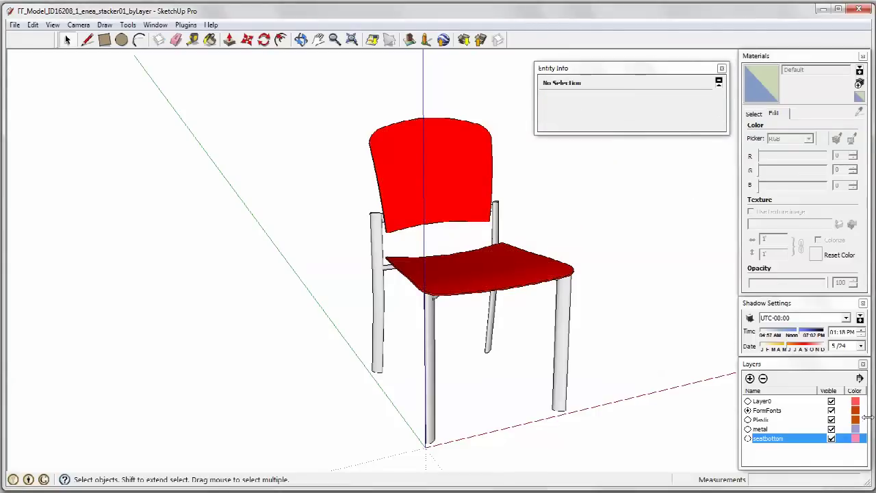
pyautogui.click(832, 420)
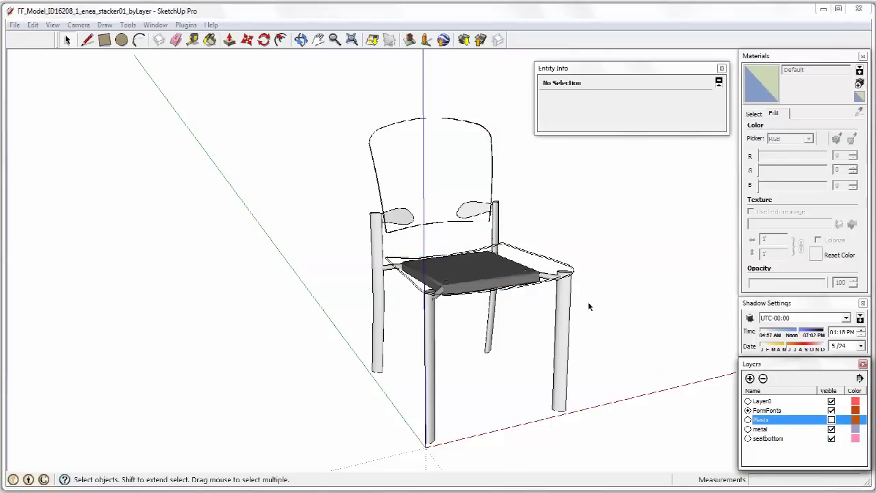
# Select all grey leg faces by material, move them to the metal layer, and hide metal
pyautogui.moveTo(588, 301); pyautogui.dragTo(656, 335, button='middle')
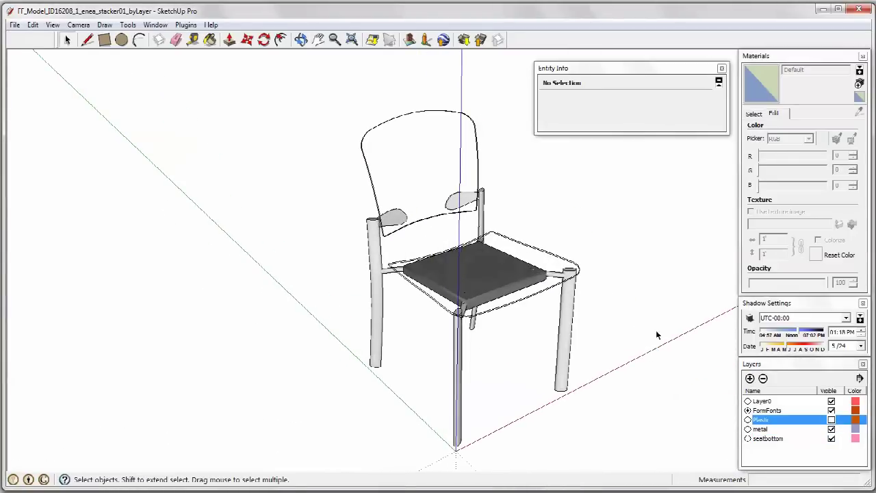
pyautogui.rightClick(570, 330)
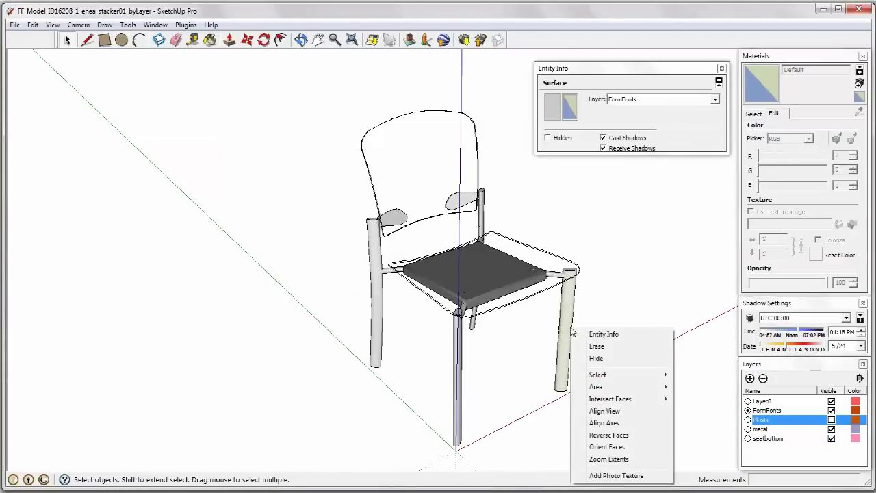
pyautogui.moveTo(606, 374)
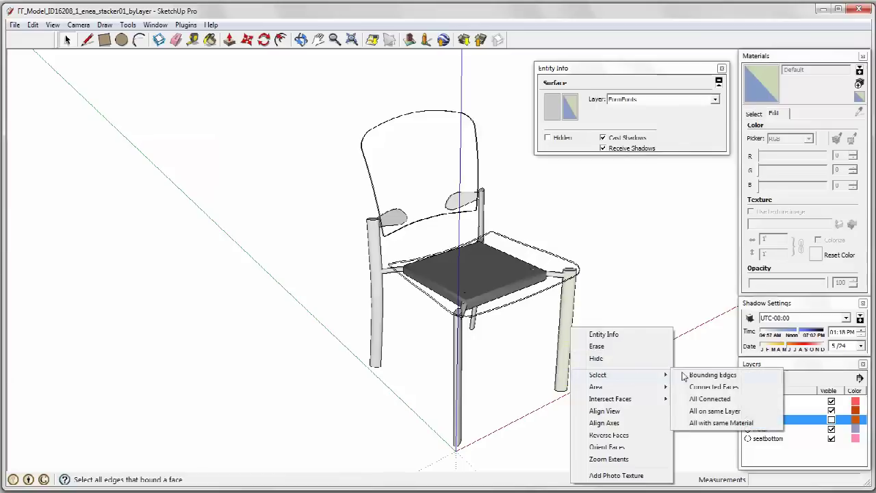
pyautogui.click(722, 423)
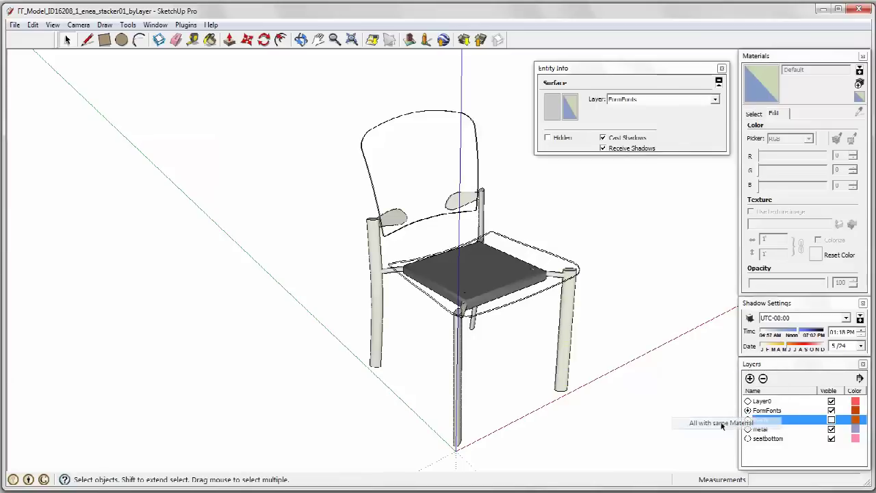
pyautogui.moveTo(438, 226); pyautogui.dragTo(266, 203, button='middle')
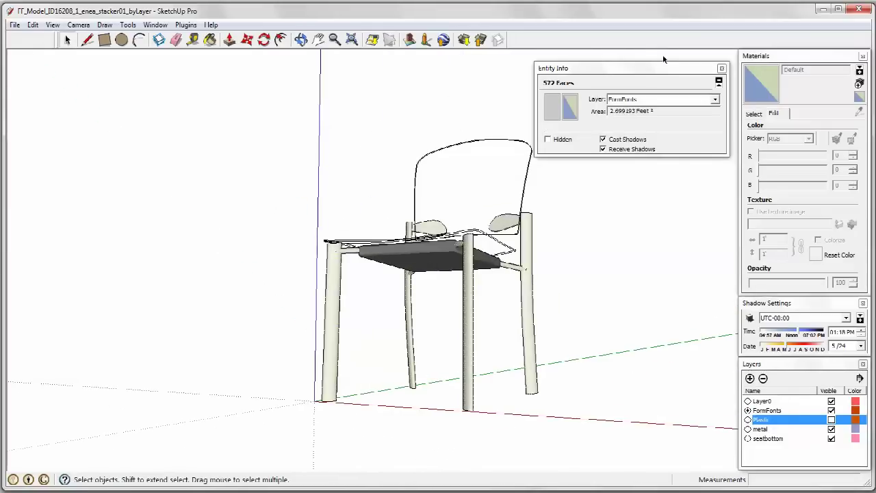
pyautogui.click(715, 101)
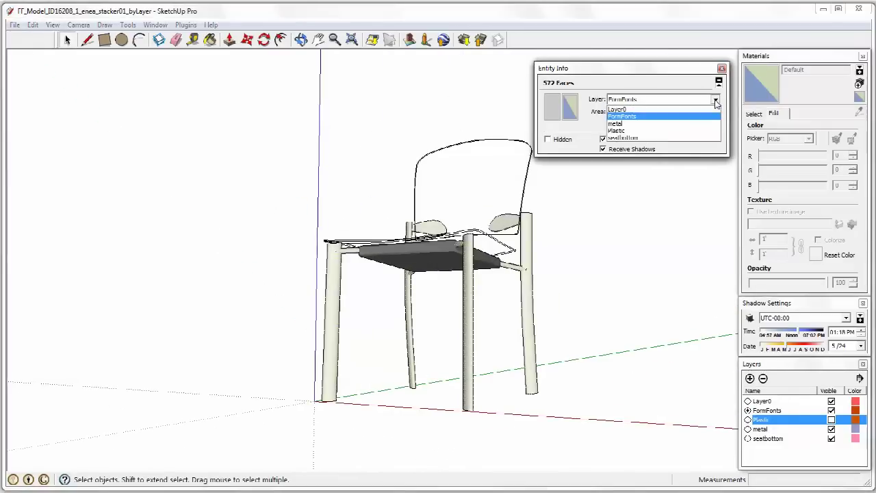
pyautogui.click(702, 125)
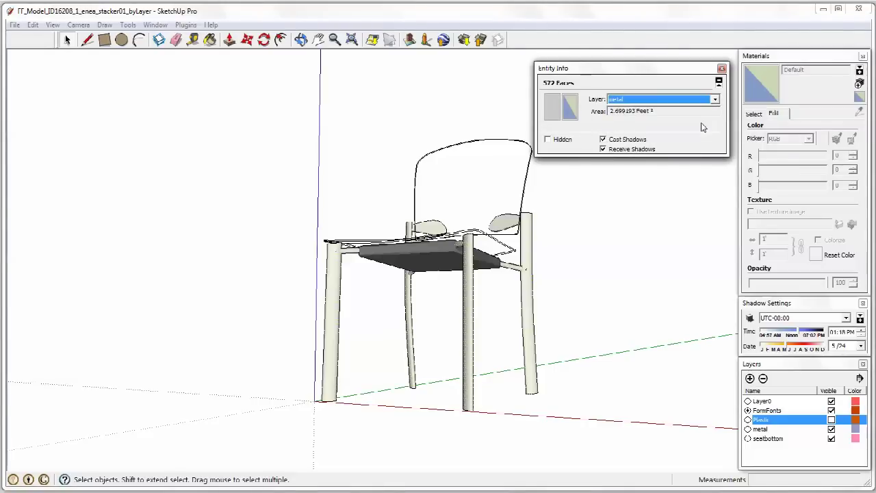
pyautogui.click(832, 429)
pyautogui.moveTo(587, 250); pyautogui.dragTo(475, 276, button='middle')
# Put the dark seat bottom on the seatbottom layer and hide that layer
pyautogui.click(479, 277)
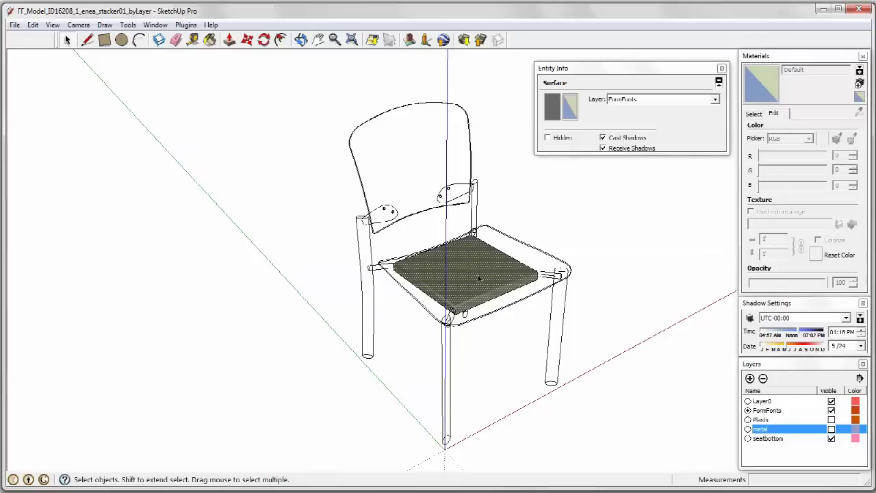
pyautogui.moveTo(479, 277); pyautogui.dragTo(576, 343, button='middle')
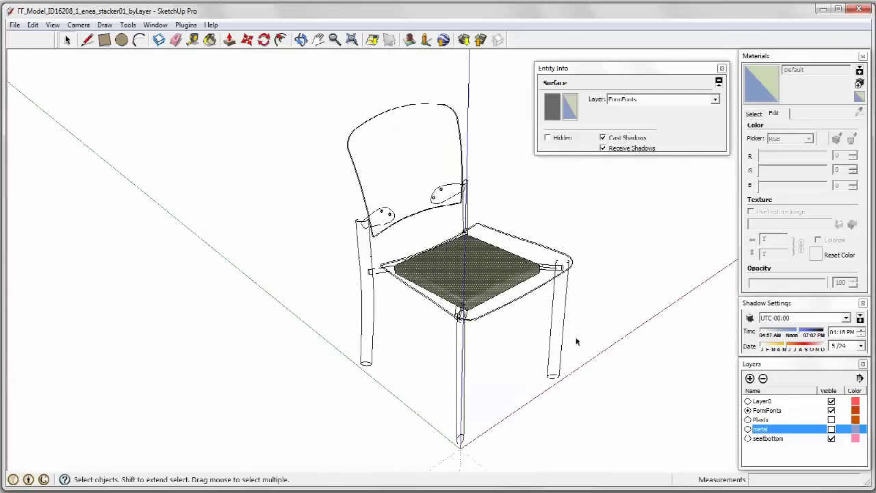
pyautogui.click(716, 101)
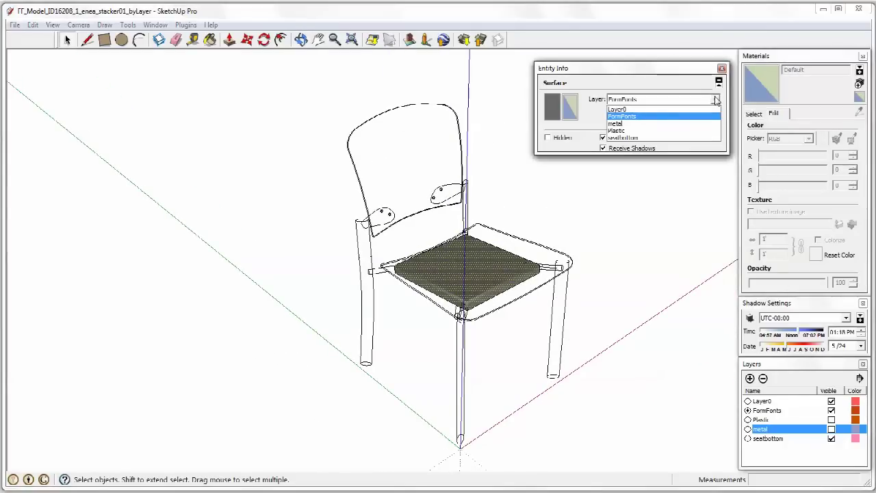
pyautogui.click(709, 138)
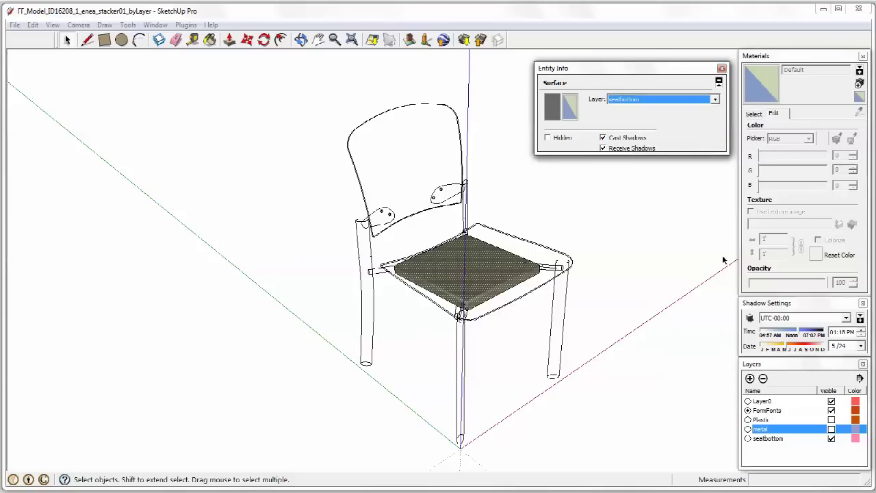
pyautogui.click(832, 438)
pyautogui.moveTo(615, 335); pyautogui.dragTo(602, 281, button='middle')
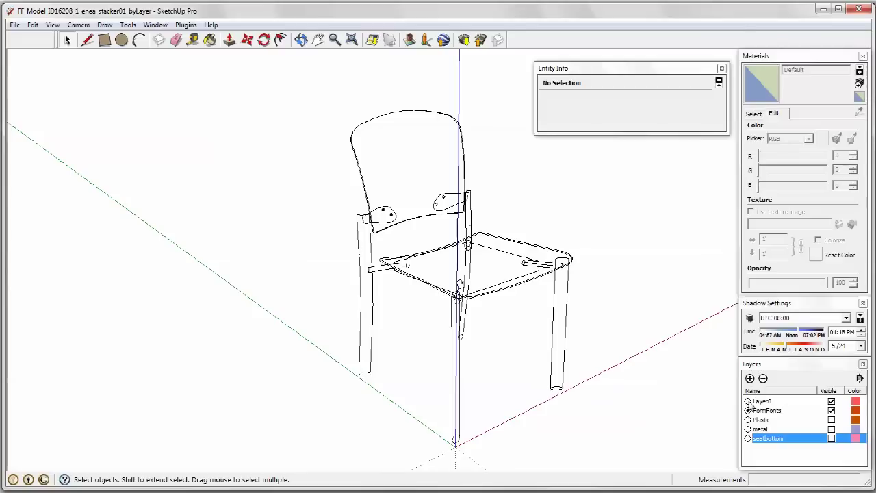
# Set Layer0 as current and delete FormFonts, moving its contents to the default layer
pyautogui.click(748, 402)
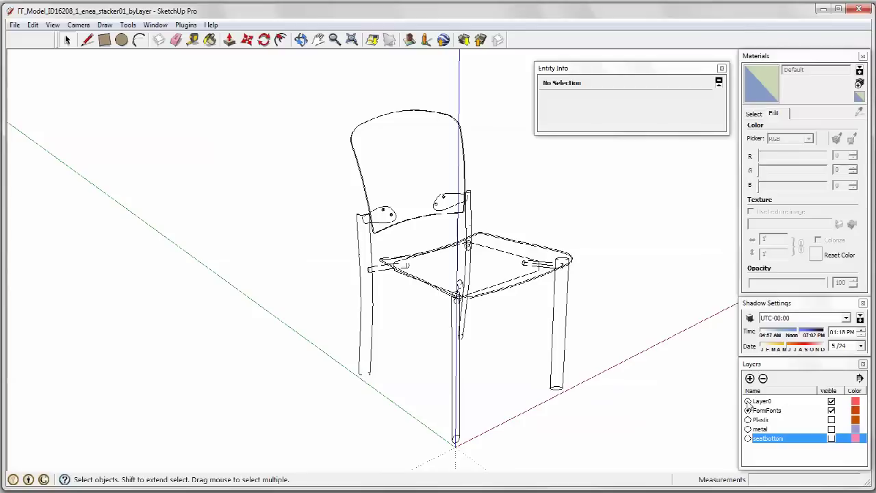
pyautogui.click(787, 411)
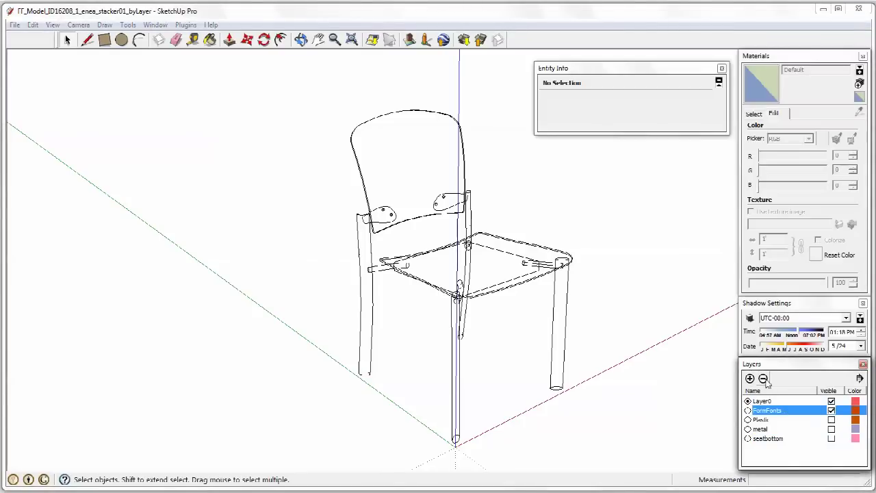
pyautogui.click(764, 380)
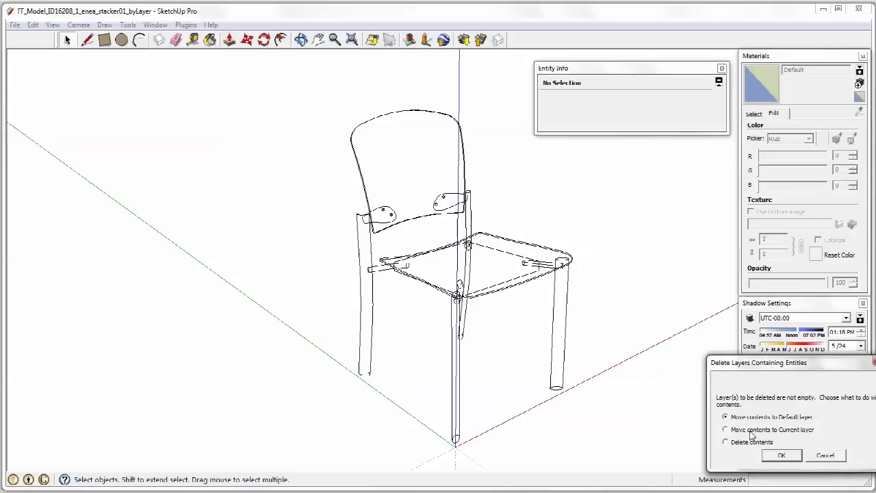
pyautogui.click(784, 457)
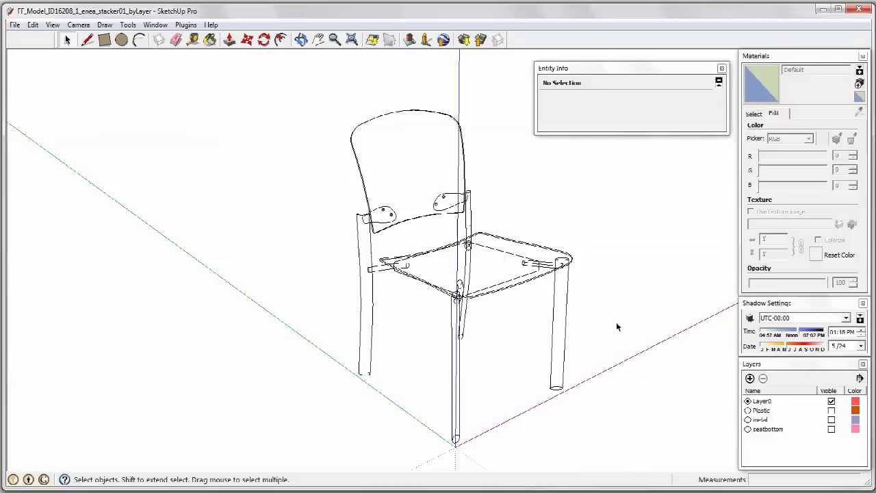
# Make the Plastic, metal and seatbottom layers visible again to show the complete chair
pyautogui.click(832, 410)
pyautogui.click(831, 420)
pyautogui.click(831, 429)
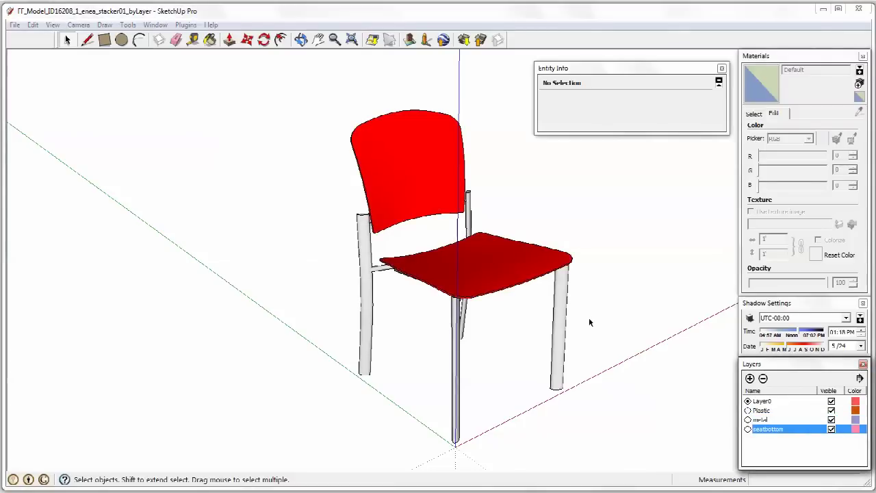
pyautogui.moveTo(589, 320); pyautogui.dragTo(694, 358, button='middle')
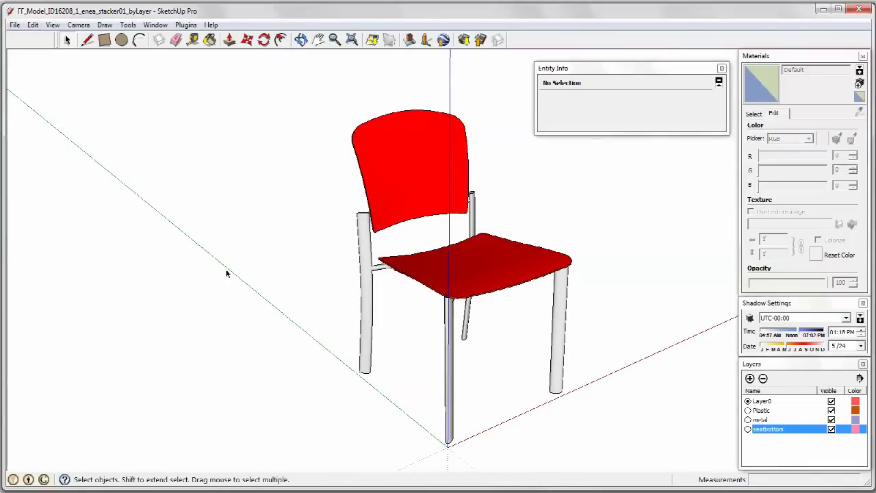
pyautogui.click(13, 25)
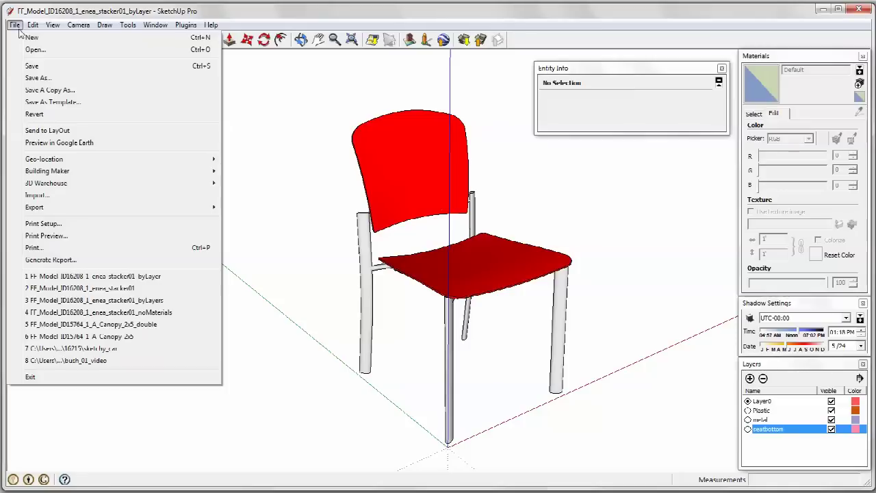
# Back out of Save As and save the current chair model in place
pyautogui.press('Right')
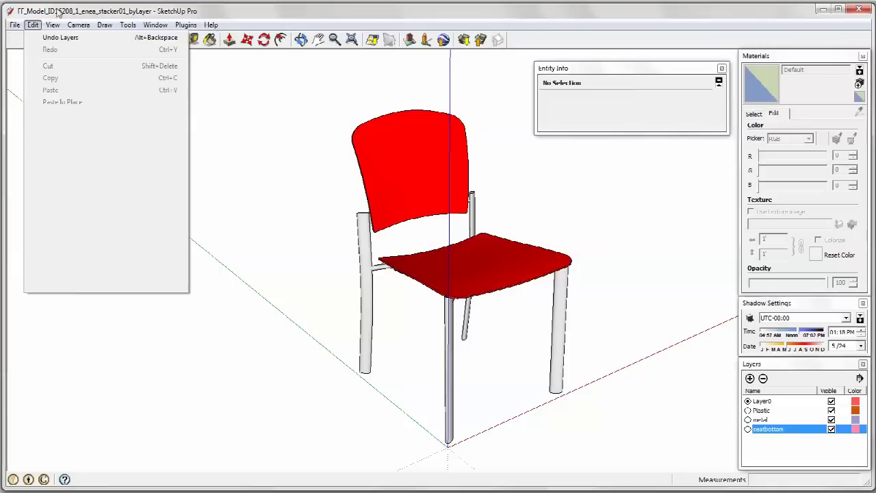
pyautogui.press('Left')
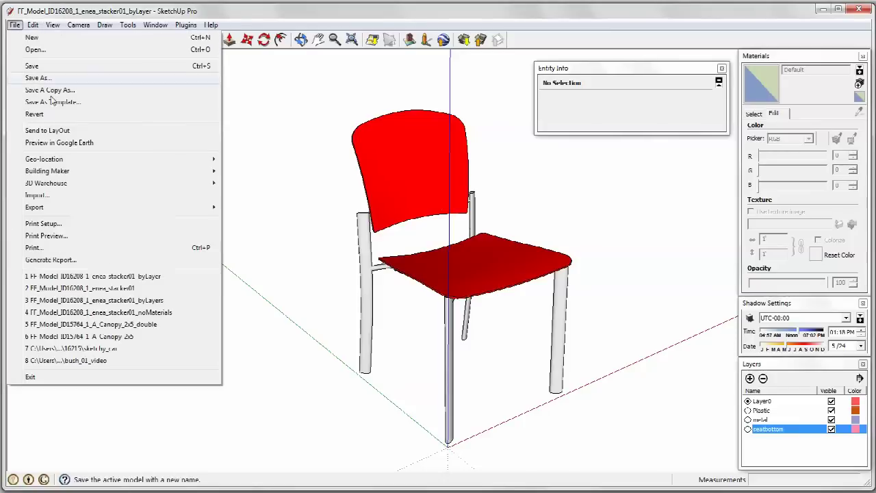
pyautogui.click(47, 86)
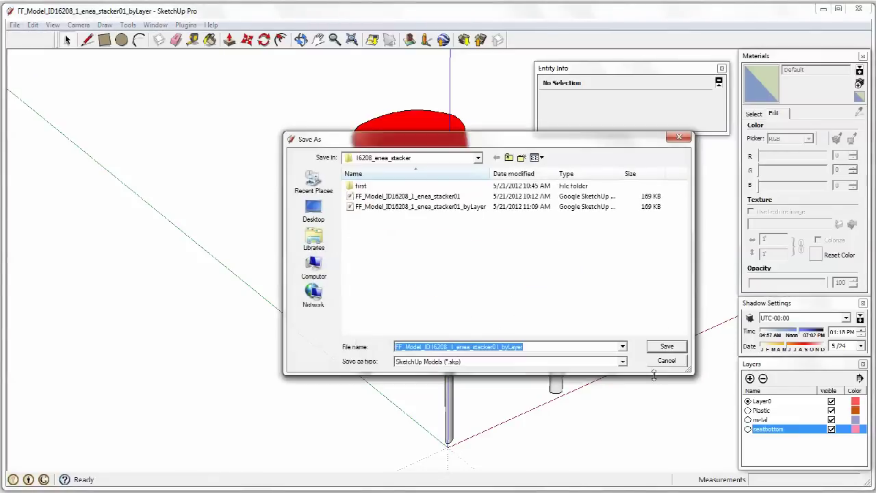
pyautogui.click(667, 362)
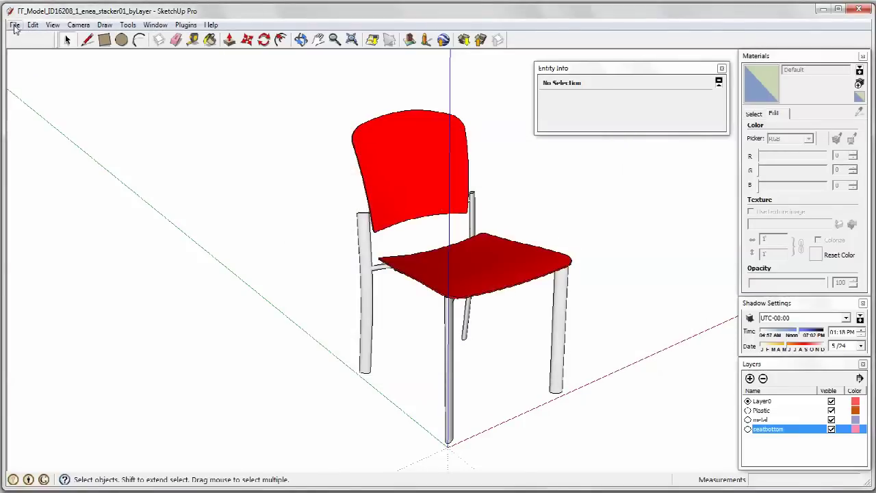
pyautogui.click(14, 24)
pyautogui.click(47, 67)
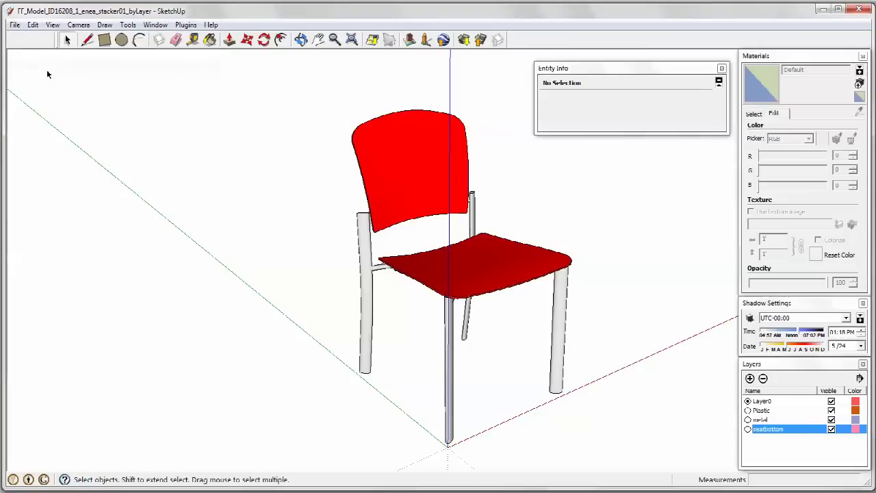
# Save a copy with the file name ending changed from byLayer to noMaterial
pyautogui.click(15, 25)
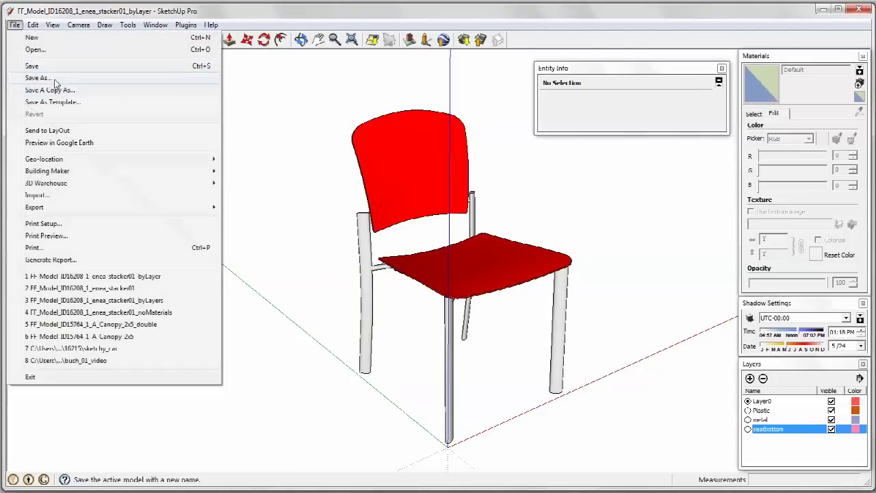
pyautogui.click(56, 80)
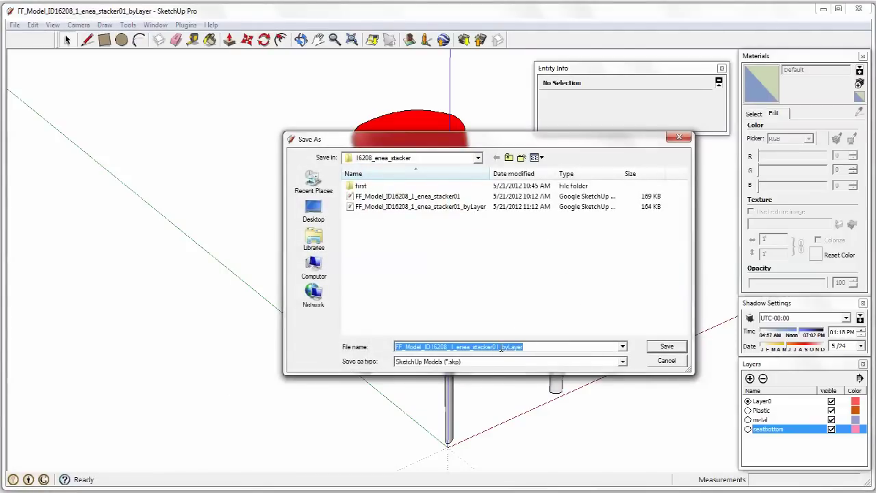
pyautogui.moveTo(501, 348); pyautogui.dragTo(546, 350)
pyautogui.write('noM')
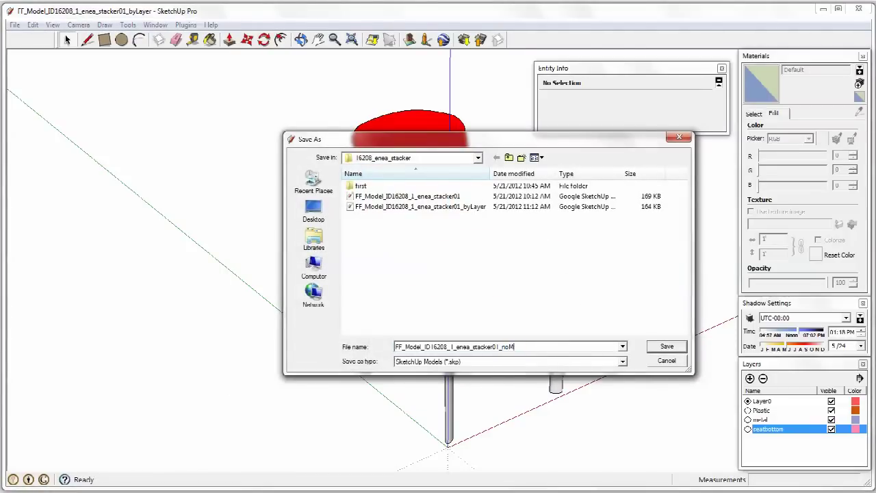
pyautogui.write('aterial')
pyautogui.press('Return')
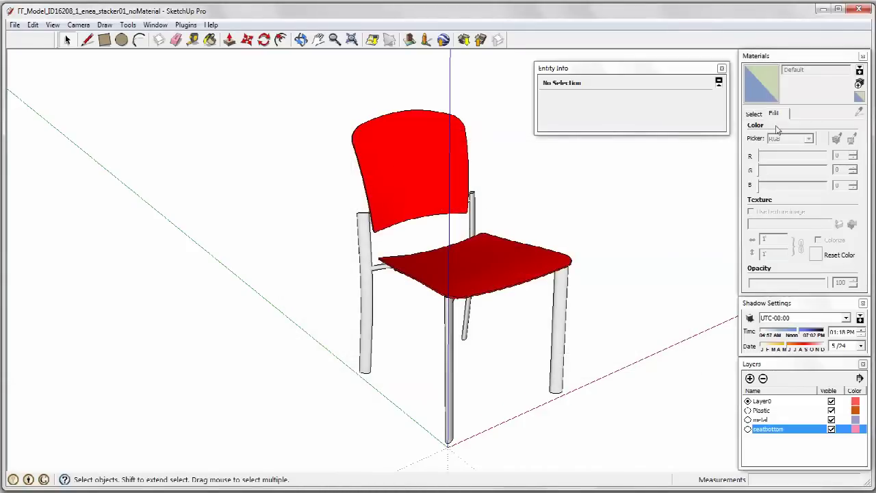
# Delete the FF006, FF034 Red and Metal Blurry materials from the model, replacing them with default
pyautogui.click(753, 115)
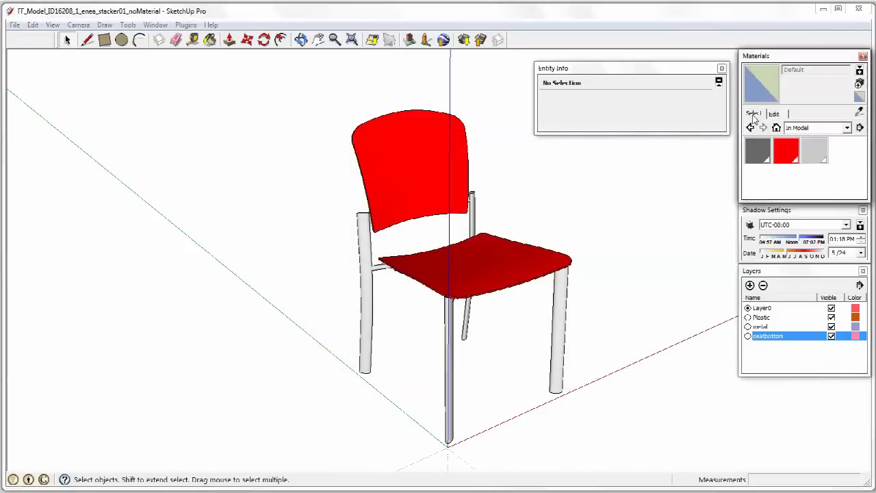
pyautogui.click(761, 155)
pyautogui.rightClick(763, 156)
pyautogui.click(782, 163)
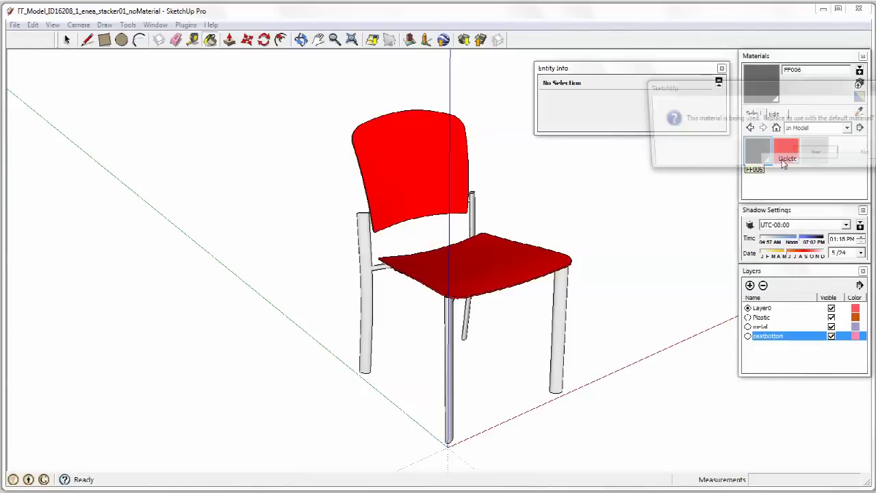
pyautogui.click(802, 154)
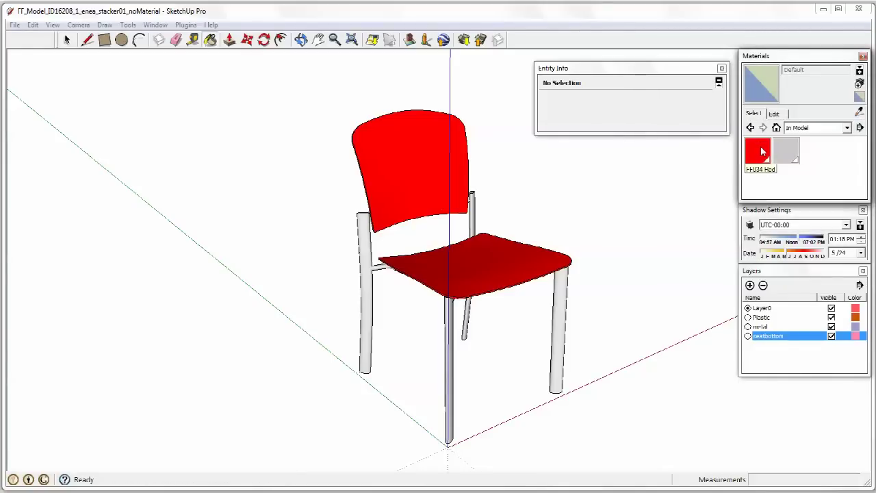
pyautogui.rightClick(761, 152)
pyautogui.click(781, 159)
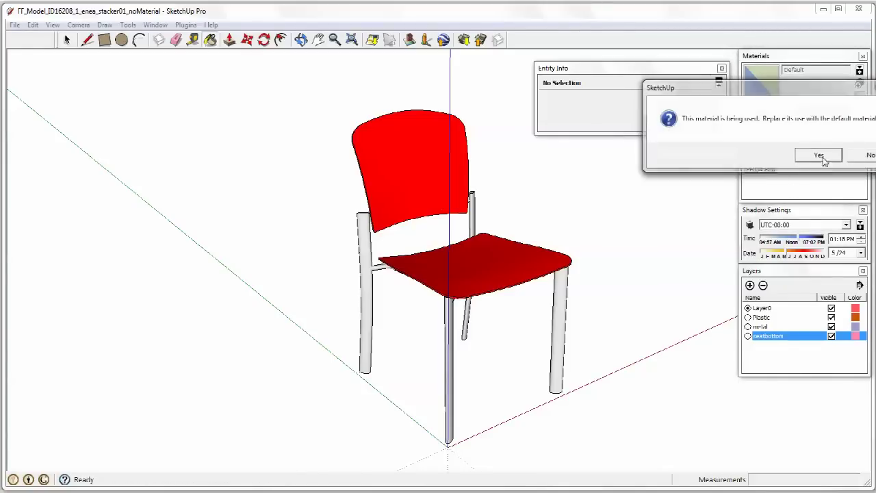
pyautogui.click(818, 156)
pyautogui.rightClick(764, 153)
pyautogui.click(782, 157)
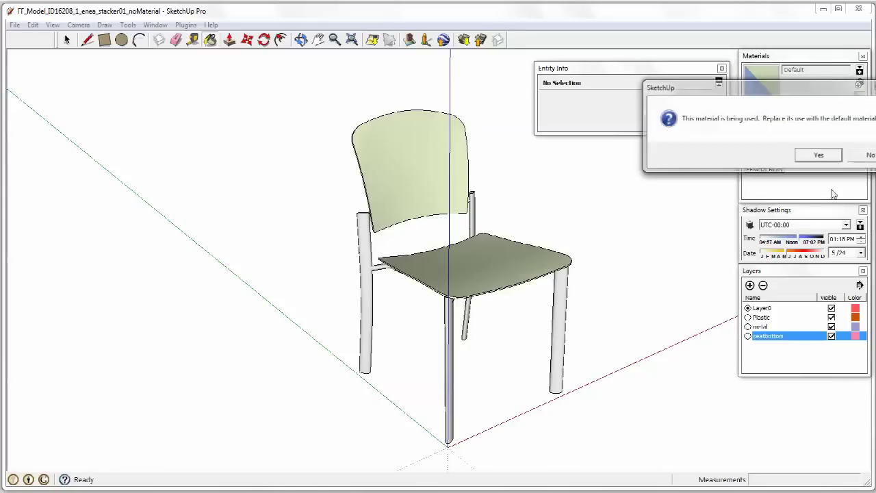
pyautogui.click(818, 156)
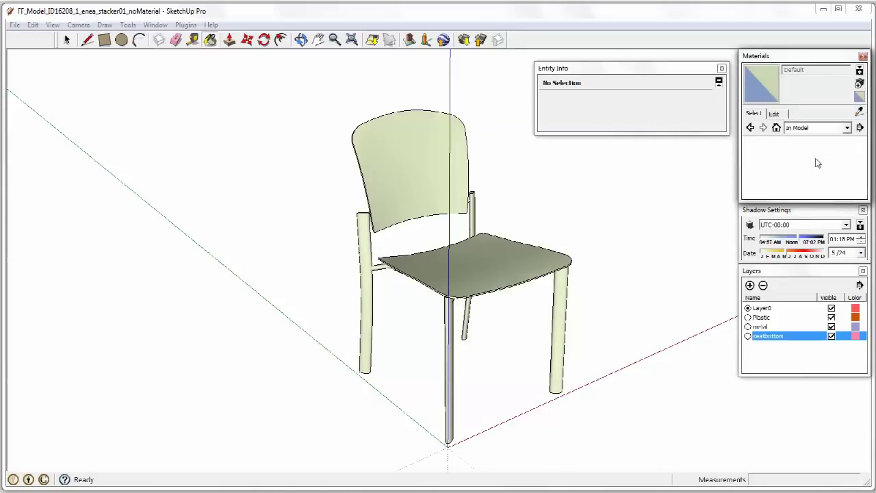
# Reverse the faces of the chair back so their front sides face outward
pyautogui.moveTo(681, 294)
pyautogui.mouseDown(button='middle')
pyautogui.moveTo(413, 217)
pyautogui.moveTo(475, 290)
pyautogui.moveTo(478, 274)
pyautogui.moveTo(547, 261)
pyautogui.moveTo(450, 279)
pyautogui.moveTo(507, 256)
pyautogui.moveTo(322, 334)
pyautogui.moveTo(612, 389)
pyautogui.moveTo(356, 267)
pyautogui.moveTo(544, 292)
pyautogui.mouseUp(button='middle')
pyautogui.moveTo(397, 279)
pyautogui.mouseDown(button='middle')
pyautogui.moveTo(462, 204)
pyautogui.moveTo(453, 212)
pyautogui.moveTo(468, 139)
pyautogui.moveTo(493, 185)
pyautogui.moveTo(387, 214)
pyautogui.mouseUp(button='middle')
pyautogui.scroll(3, 387, 213)
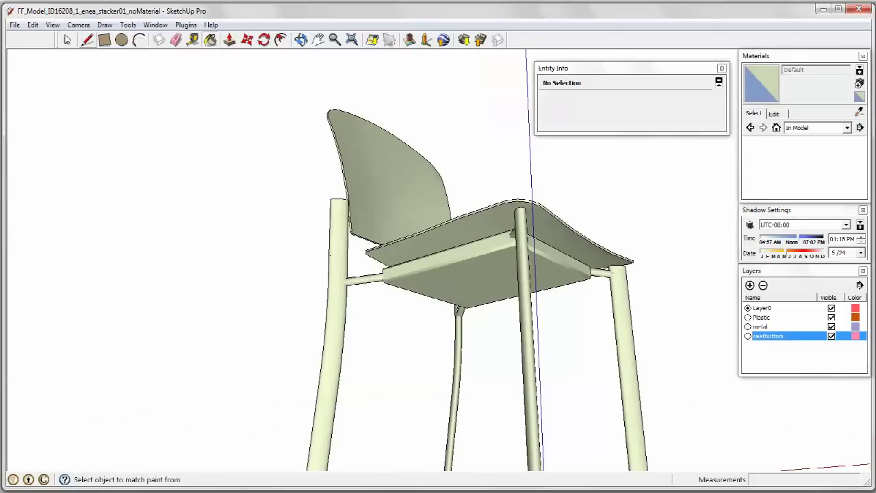
pyautogui.click(67, 40)
pyautogui.click(68, 39)
pyautogui.rightClick(378, 211)
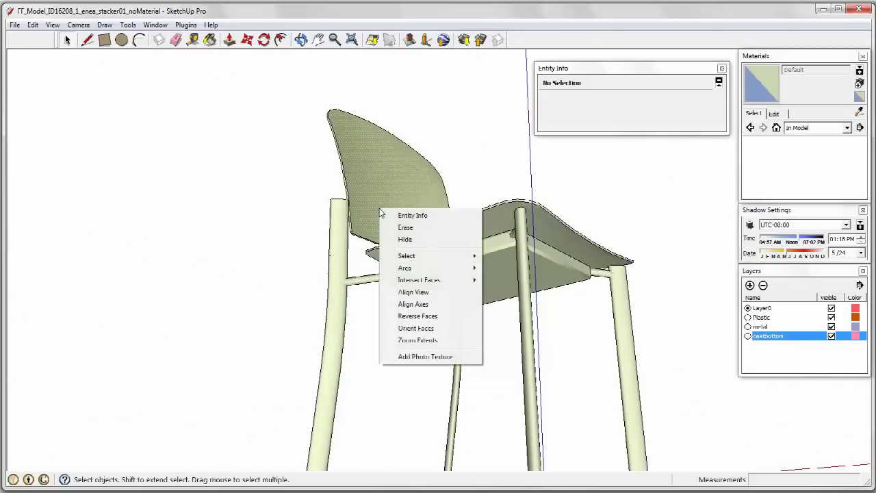
pyautogui.click(437, 316)
pyautogui.moveTo(438, 314); pyautogui.dragTo(261, 224, button='middle')
pyautogui.click(261, 224)
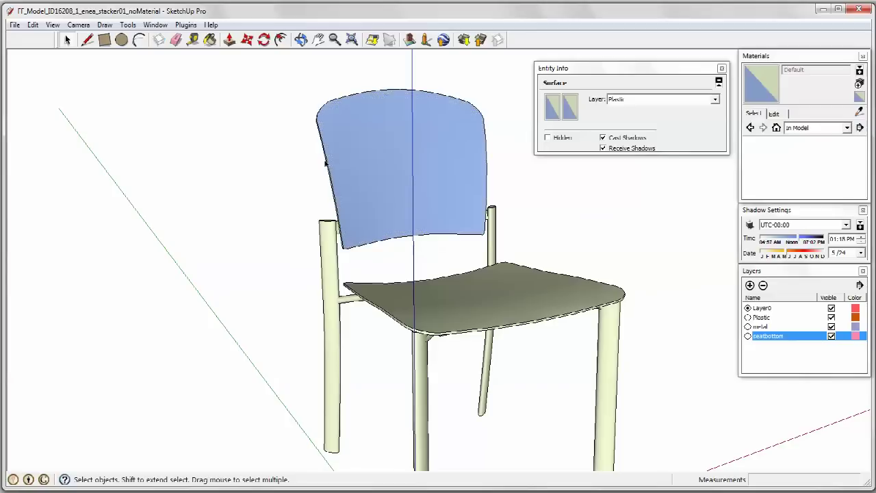
pyautogui.rightClick(387, 177)
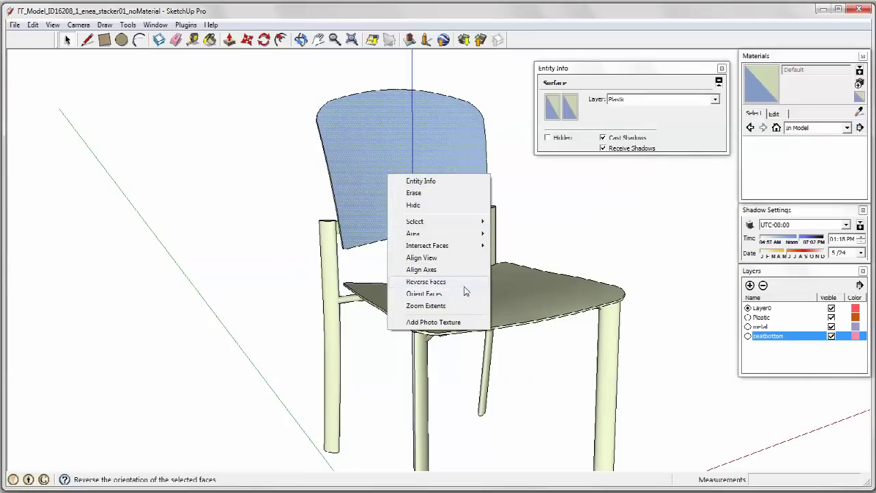
pyautogui.click(280, 160)
pyautogui.moveTo(648, 296); pyautogui.dragTo(480, 241, button='middle')
# Save the material-free chair model
pyautogui.click(13, 25)
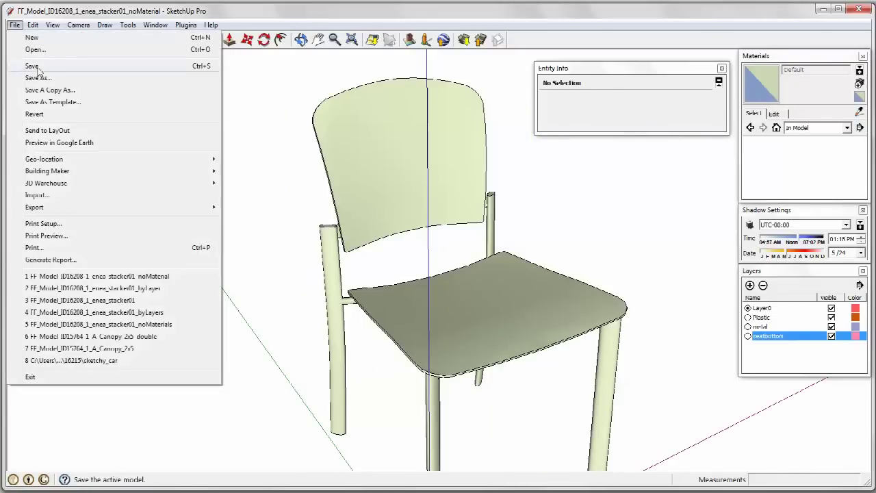
pyautogui.click(38, 66)
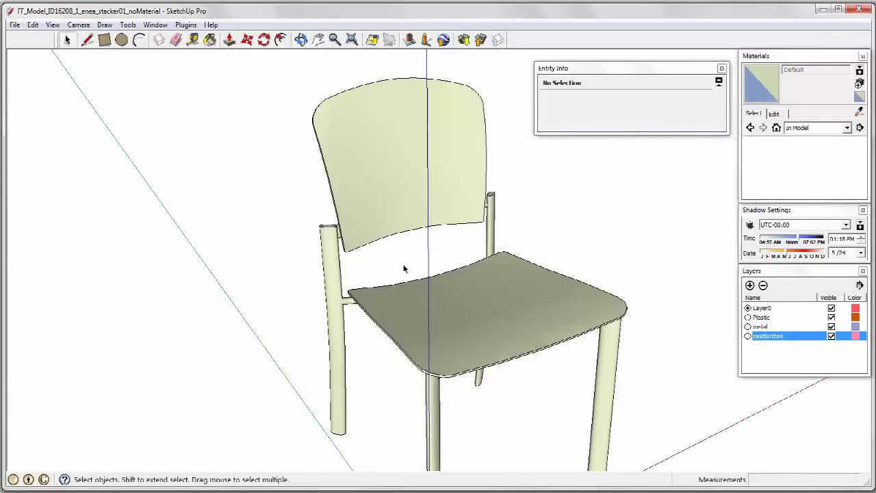
pyautogui.scroll(-2, 404, 268)
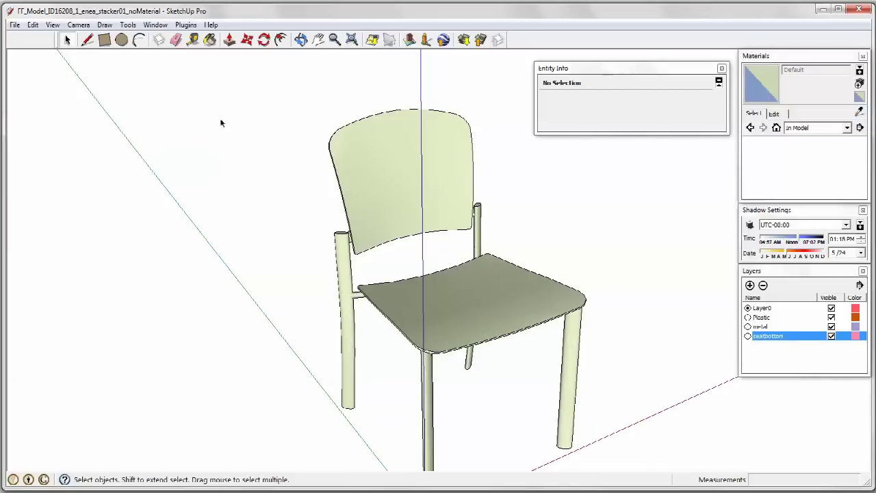
# Export the model as an AutoCAD DWG named chair, with edges left excluded, and dismiss the audit message
pyautogui.click(14, 25)
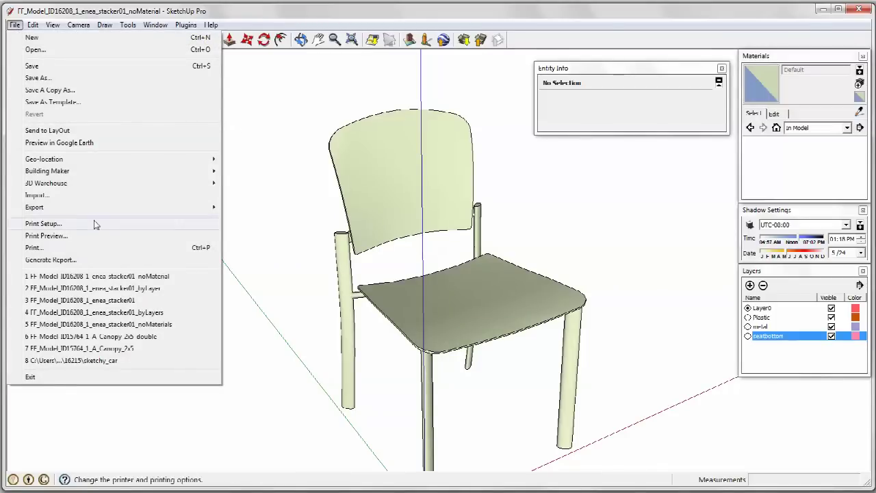
pyautogui.moveTo(206, 207)
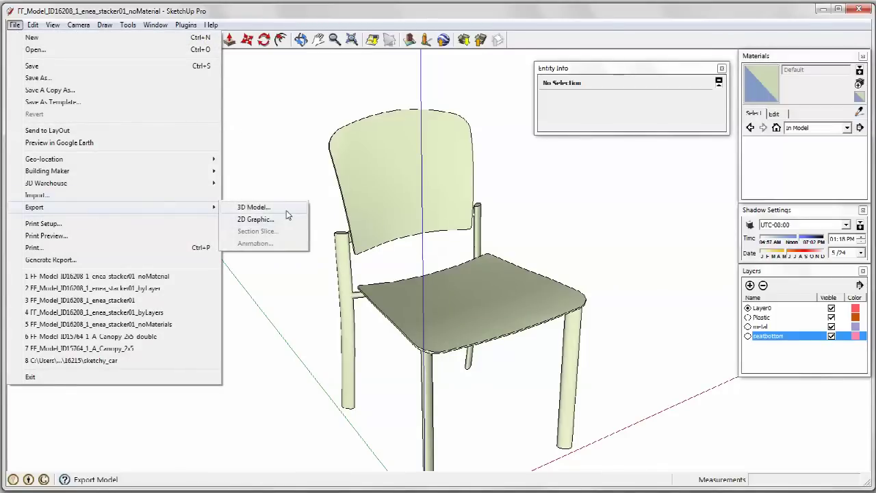
pyautogui.click(287, 209)
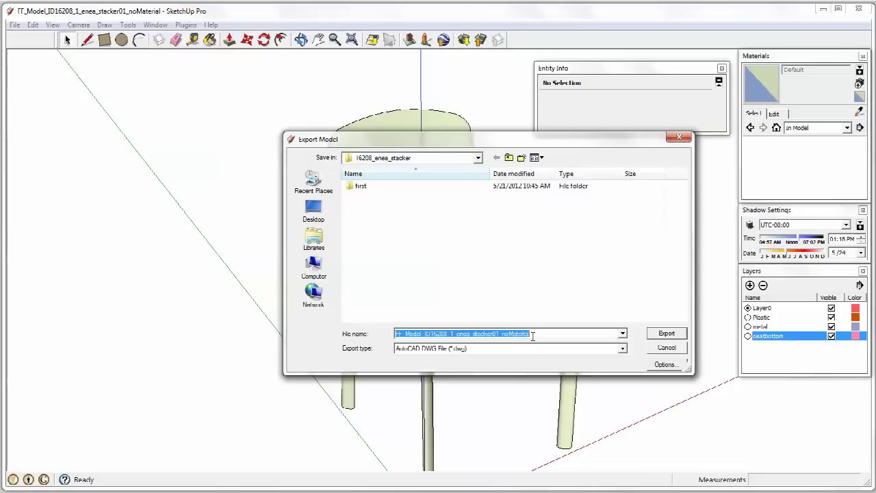
pyautogui.write('air')
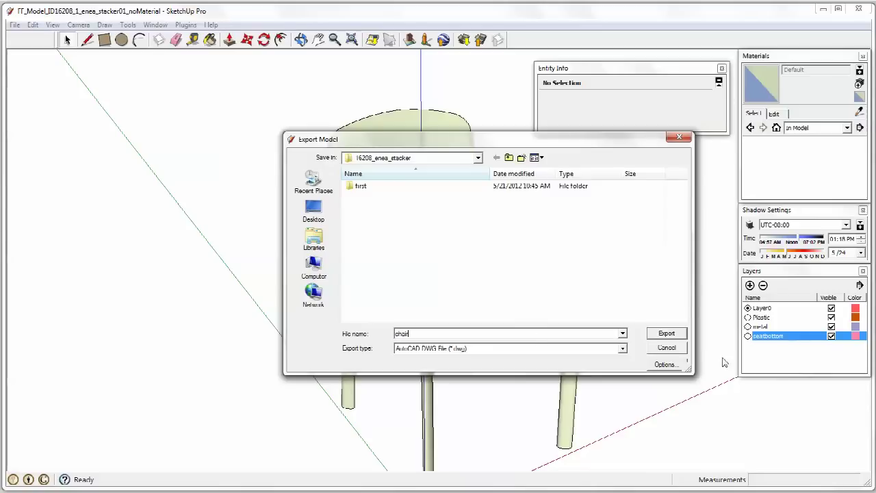
pyautogui.click(664, 365)
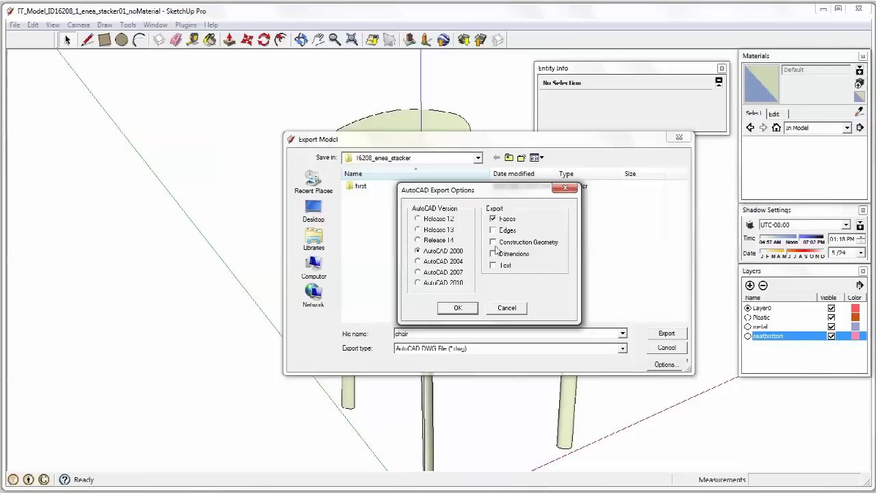
pyautogui.click(492, 231)
pyautogui.click(493, 231)
pyautogui.click(457, 308)
pyautogui.click(669, 334)
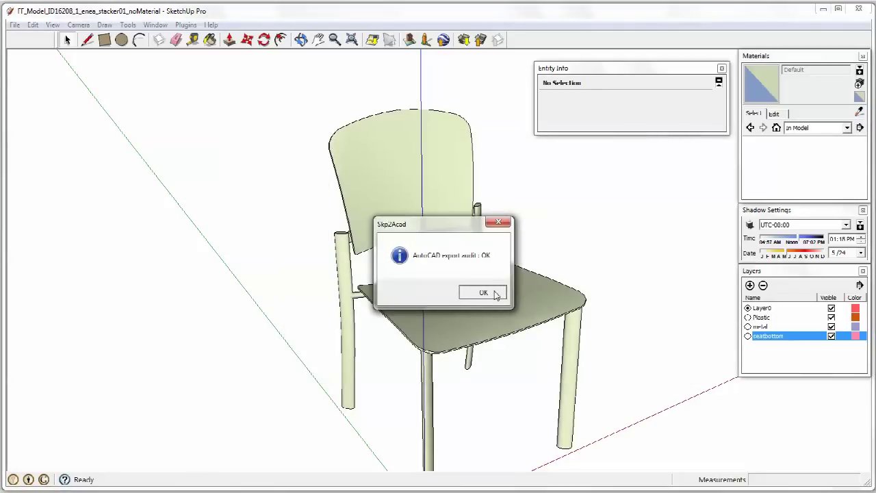
pyautogui.click(494, 292)
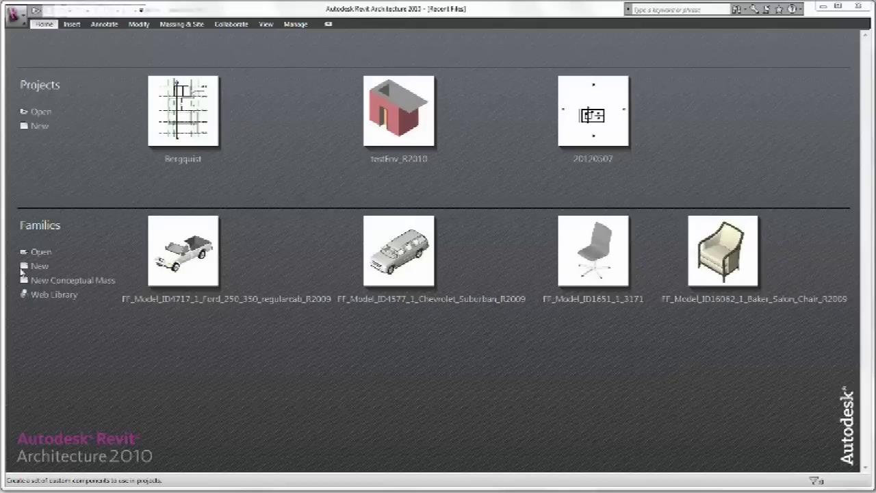
# Create a new family from the Furniture.rft template and display its 3D View 1
pyautogui.click(41, 267)
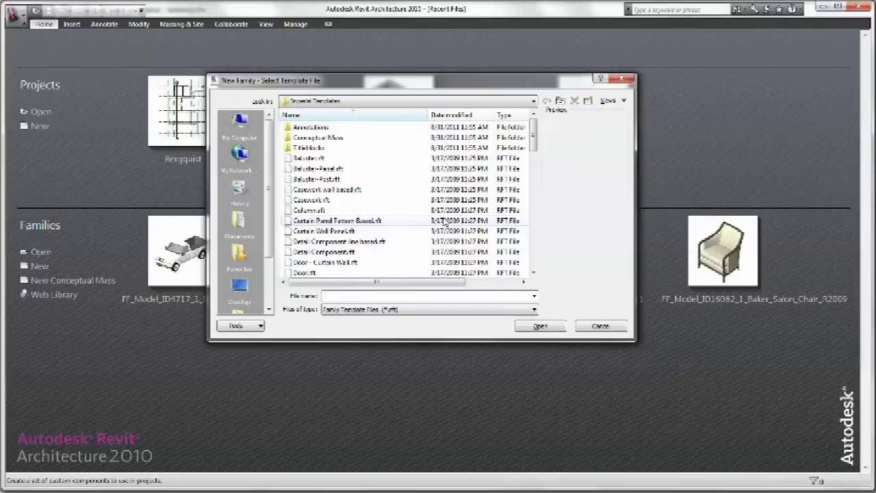
pyautogui.moveTo(535, 144); pyautogui.dragTo(538, 189)
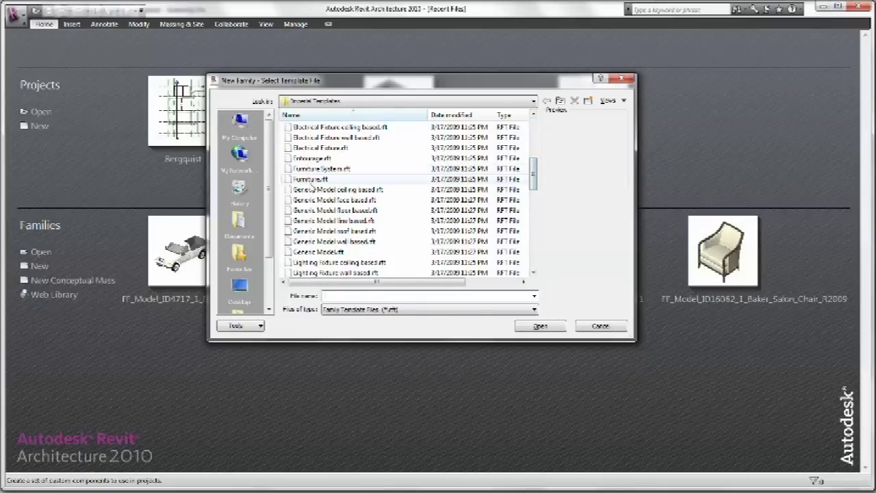
pyautogui.click(314, 179)
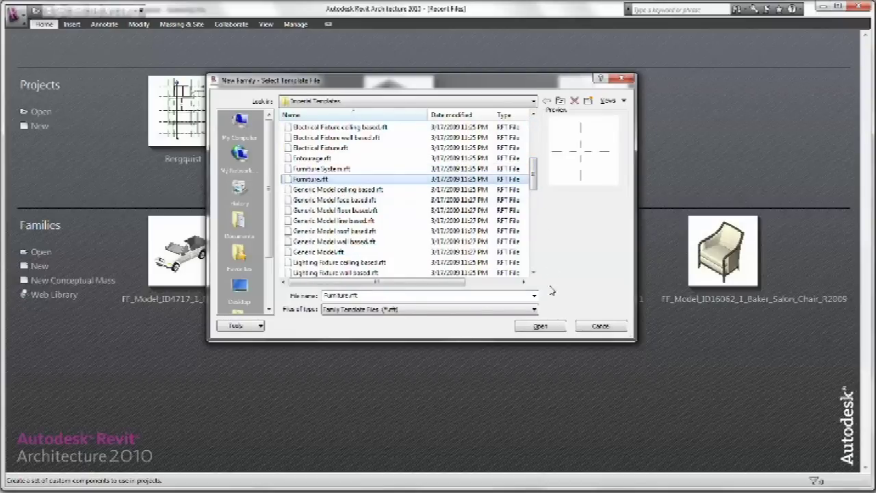
pyautogui.click(541, 327)
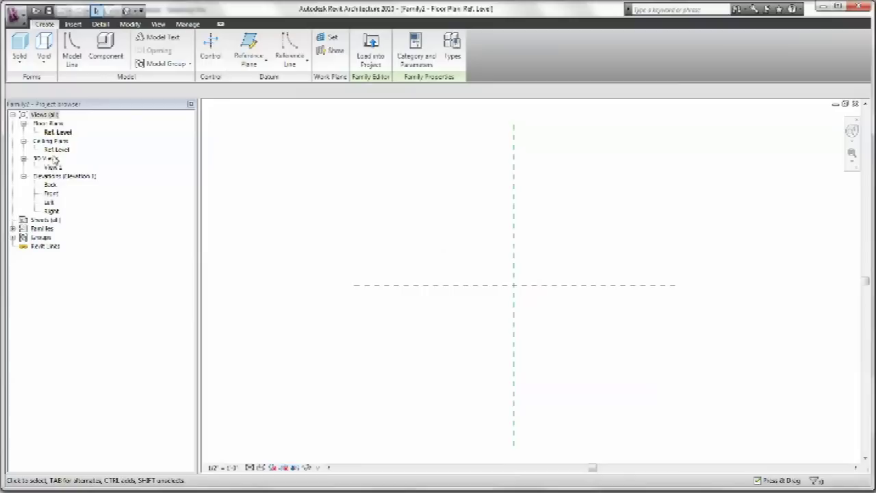
pyautogui.doubleClick(52, 167)
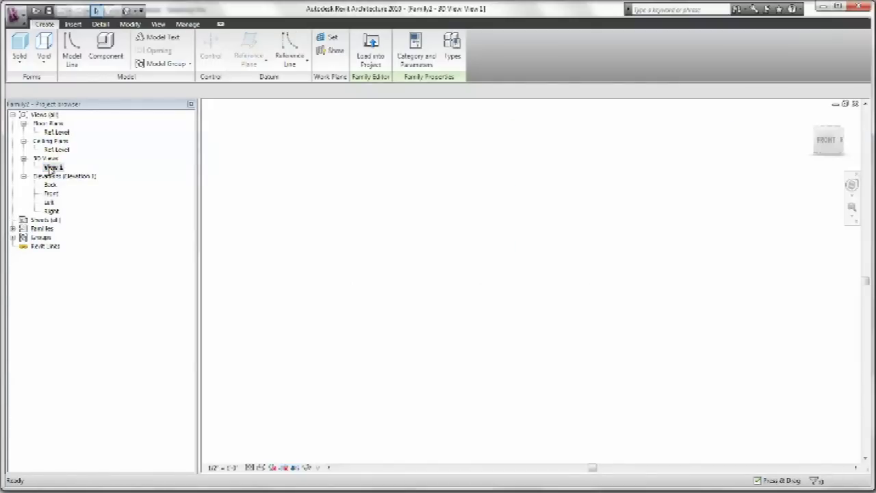
# Start Import CAD, go to the lc206_area_stacker folder and select the chair drawing
pyautogui.click(73, 24)
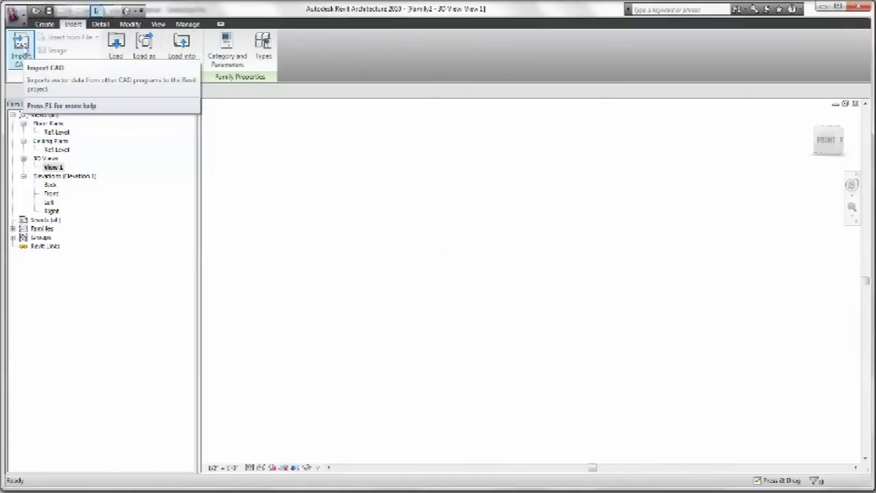
pyautogui.click(23, 49)
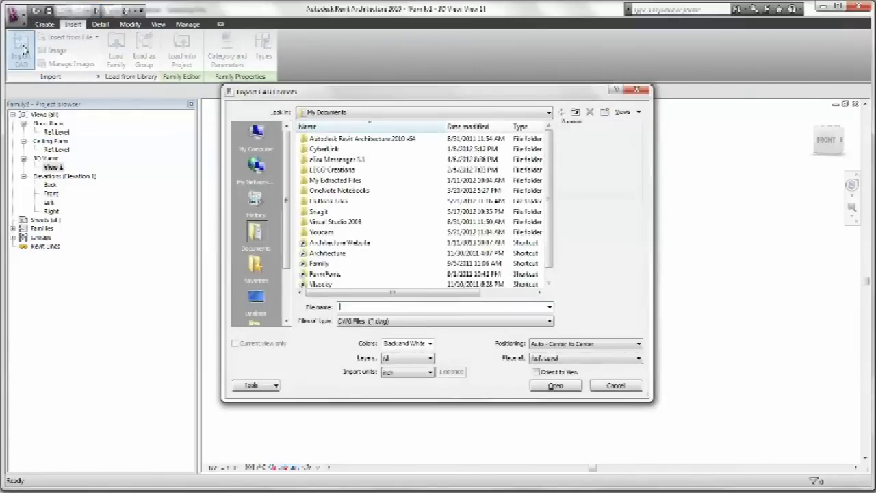
pyautogui.click(550, 310)
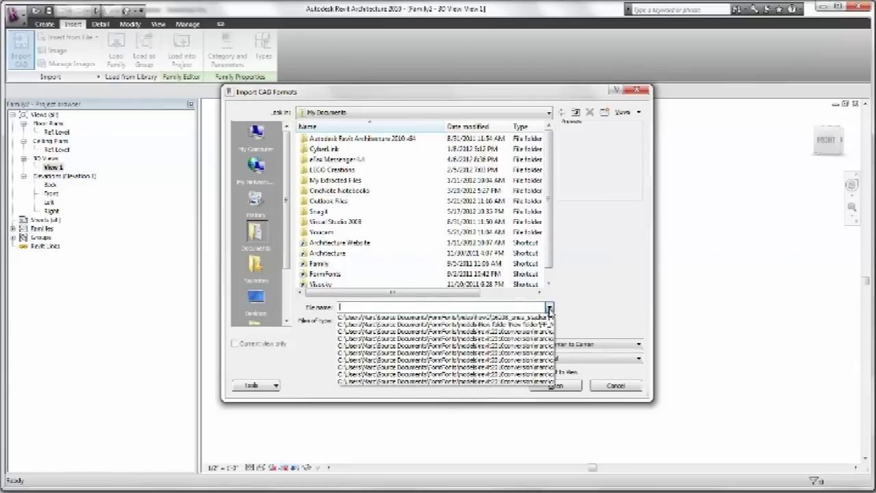
pyautogui.click(546, 319)
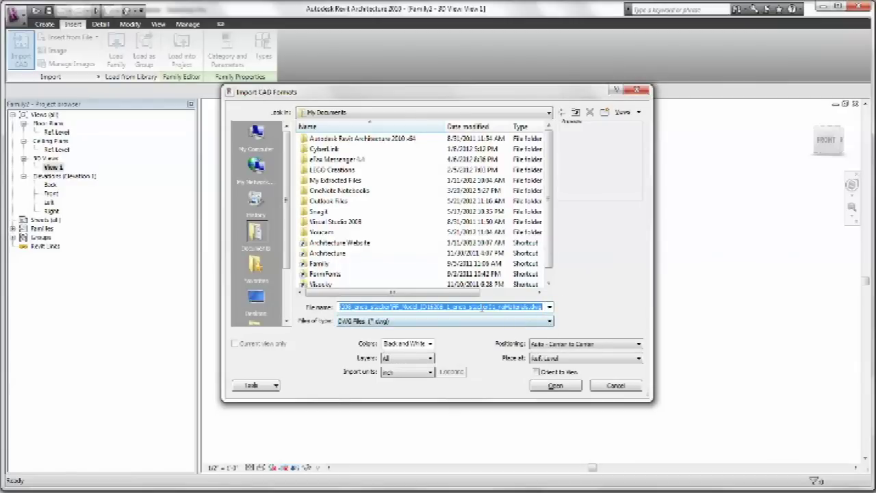
pyautogui.moveTo(395, 307); pyautogui.dragTo(609, 310)
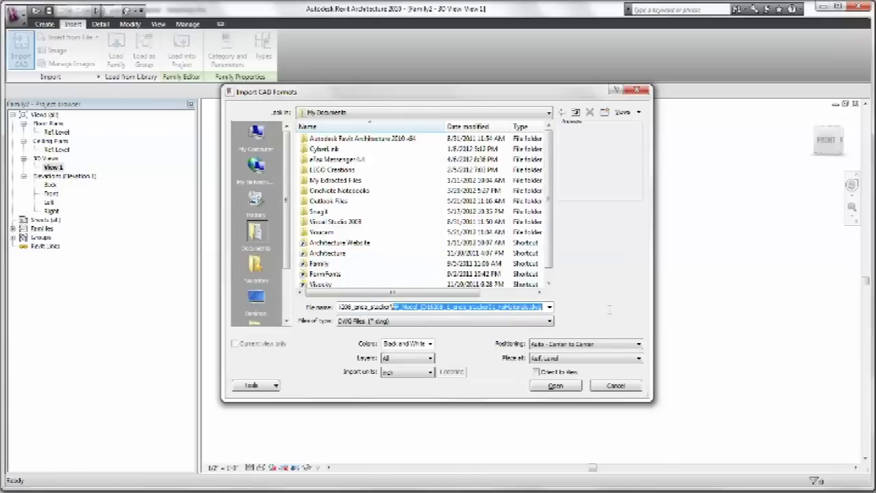
pyautogui.press('Delete')
pyautogui.press('Return')
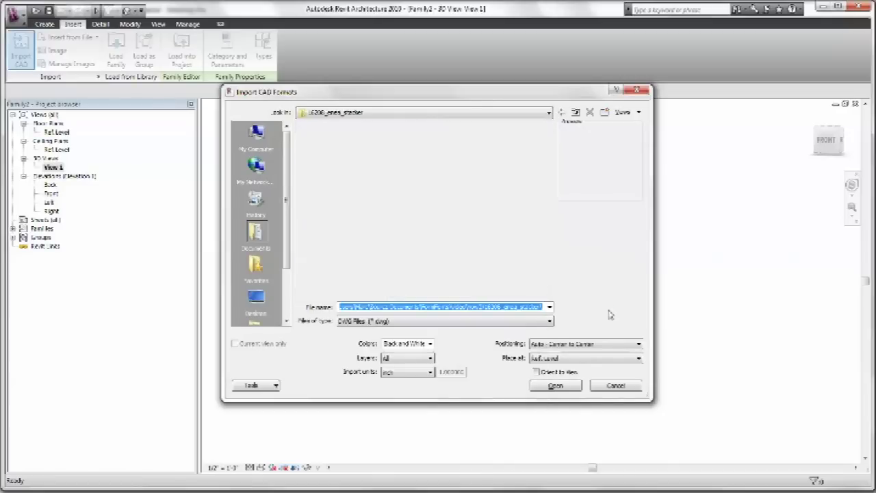
pyautogui.click(315, 150)
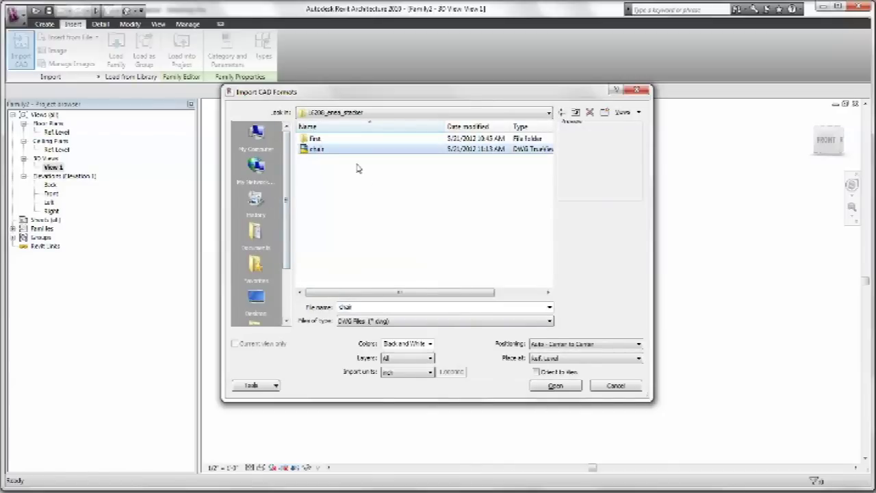
# Import chair.dwg in Black and White with all layers, inch units and Auto - Origin to Origin positioning
pyautogui.click(429, 344)
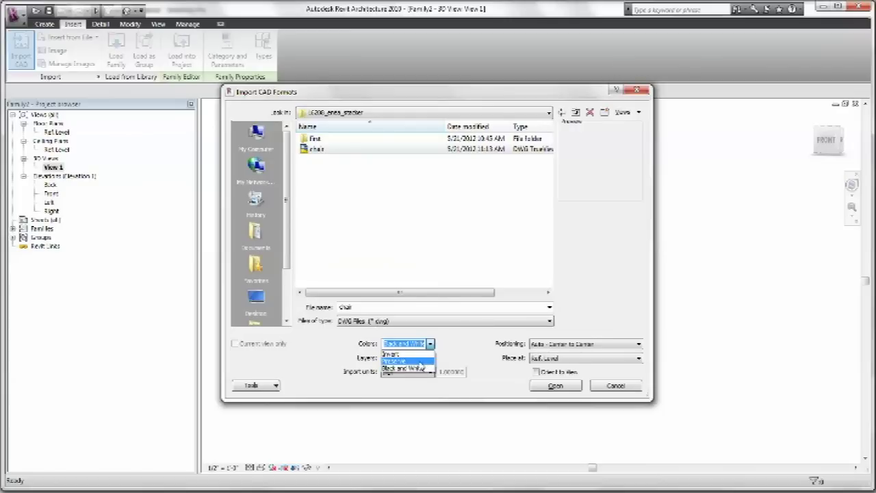
pyautogui.click(464, 352)
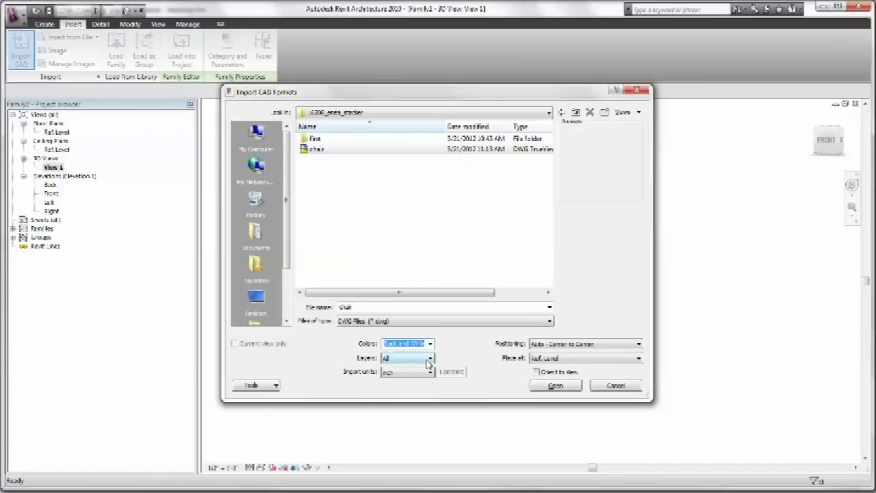
pyautogui.click(428, 363)
pyautogui.click(460, 357)
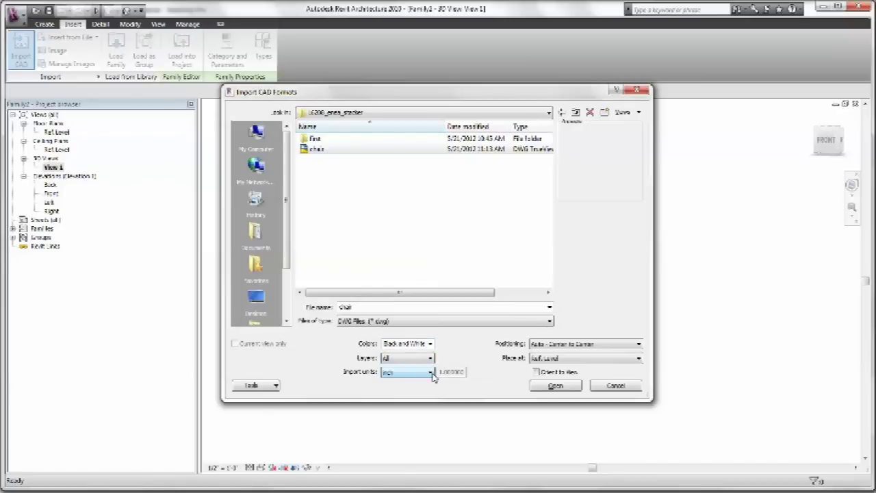
pyautogui.click(430, 372)
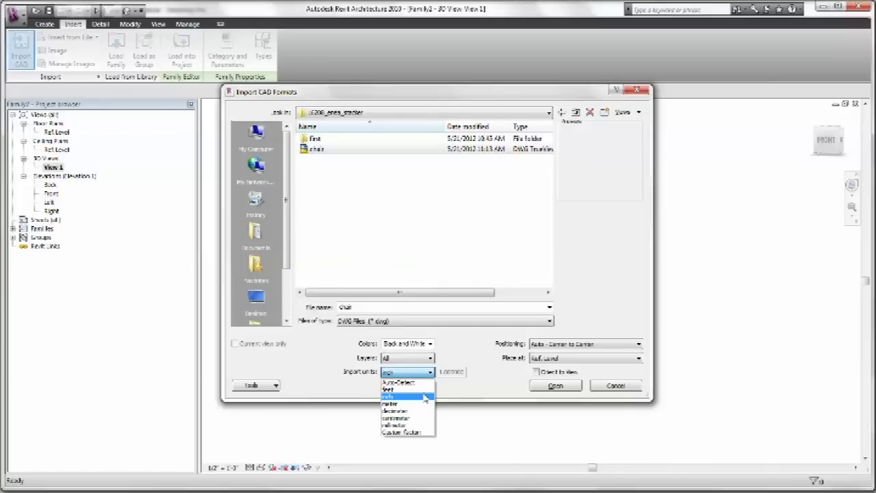
pyautogui.click(424, 397)
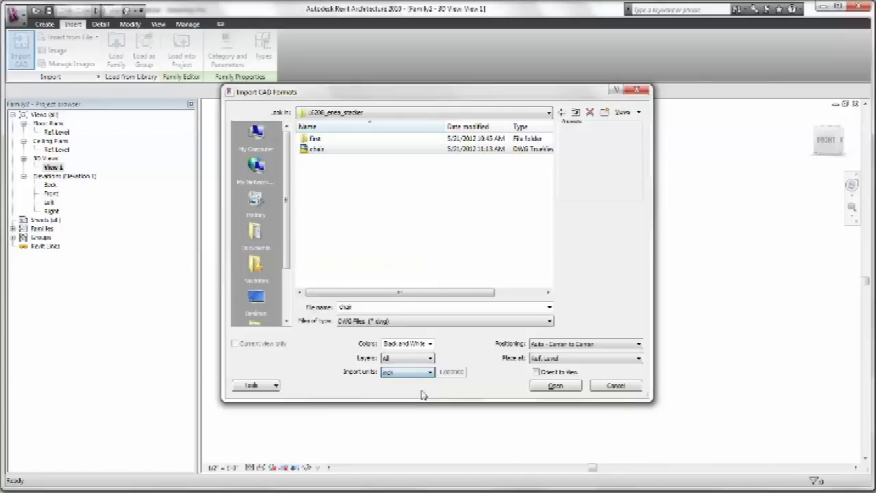
pyautogui.click(641, 346)
pyautogui.click(640, 345)
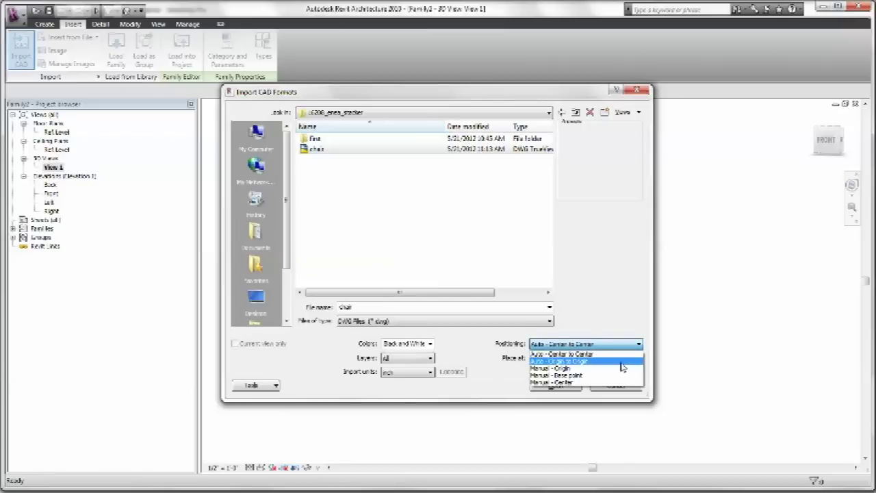
pyautogui.click(622, 363)
pyautogui.press('Tab')
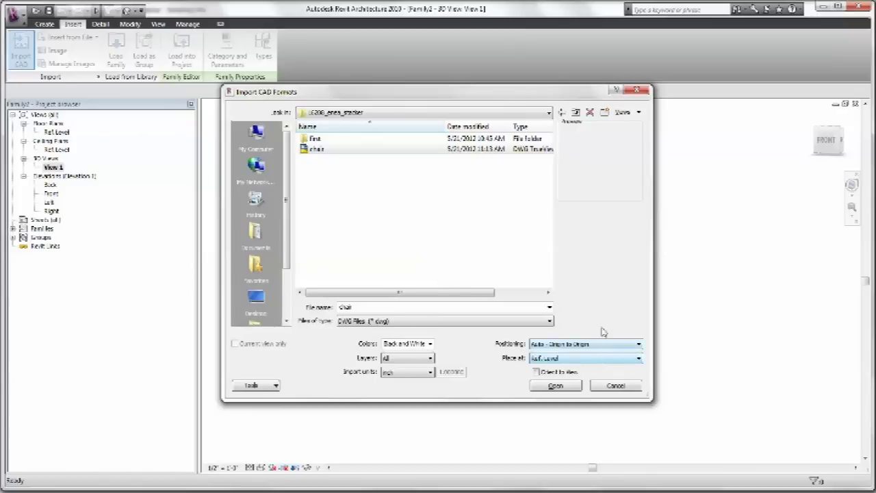
pyautogui.click(511, 246)
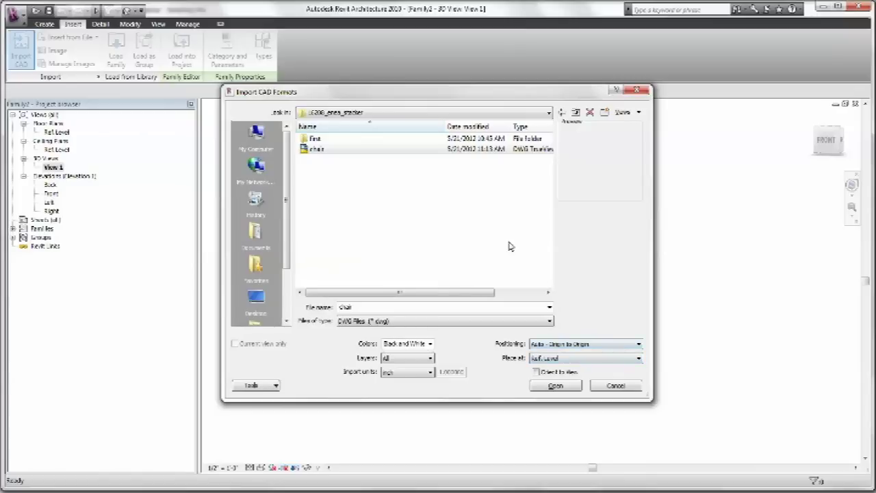
pyautogui.click(567, 389)
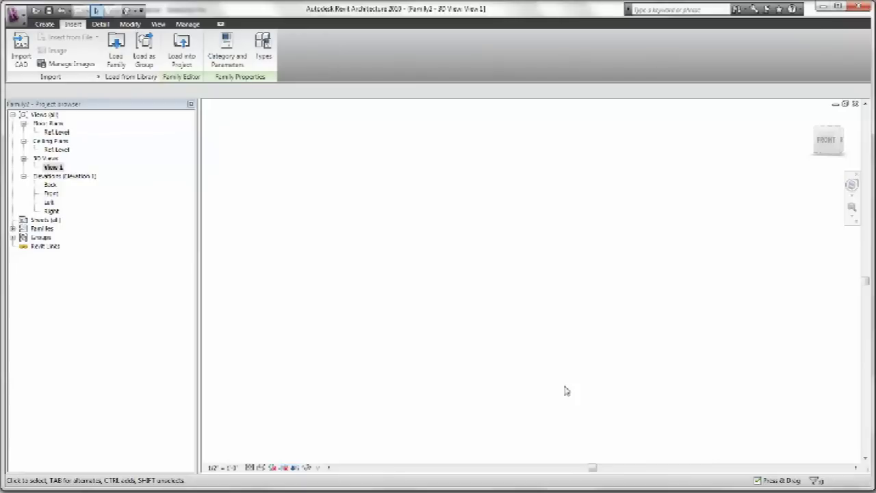
# Zoom the chair to fit, check the Ref. Level floor plan, and set 3D View 1 to Shading
pyautogui.click(852, 207)
pyautogui.moveTo(578, 263); pyautogui.dragTo(549, 281)
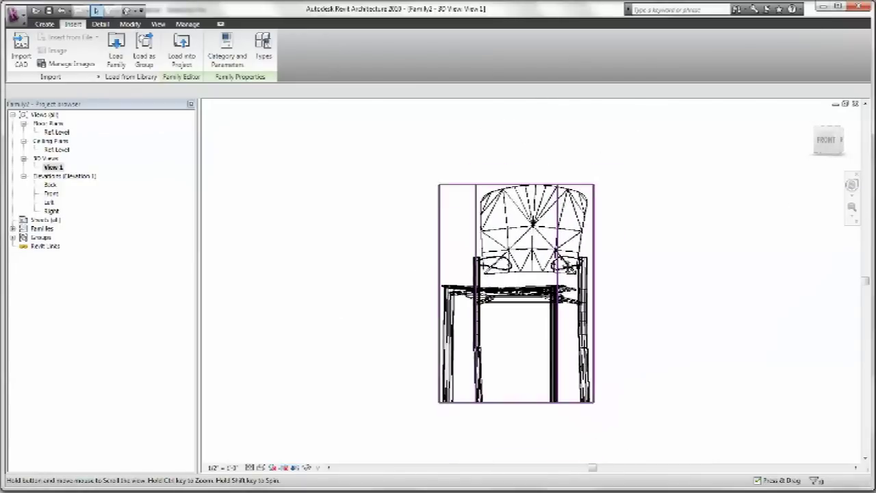
pyautogui.doubleClick(57, 132)
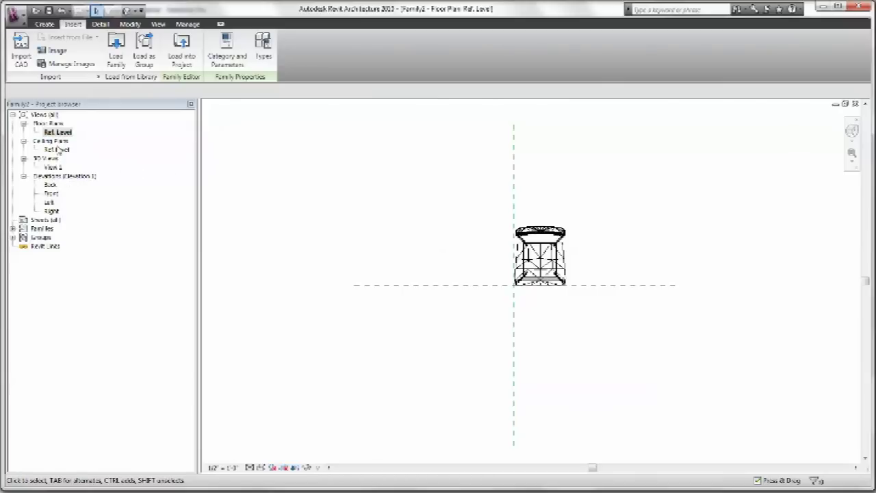
pyautogui.click(55, 168)
pyautogui.doubleClick(54, 167)
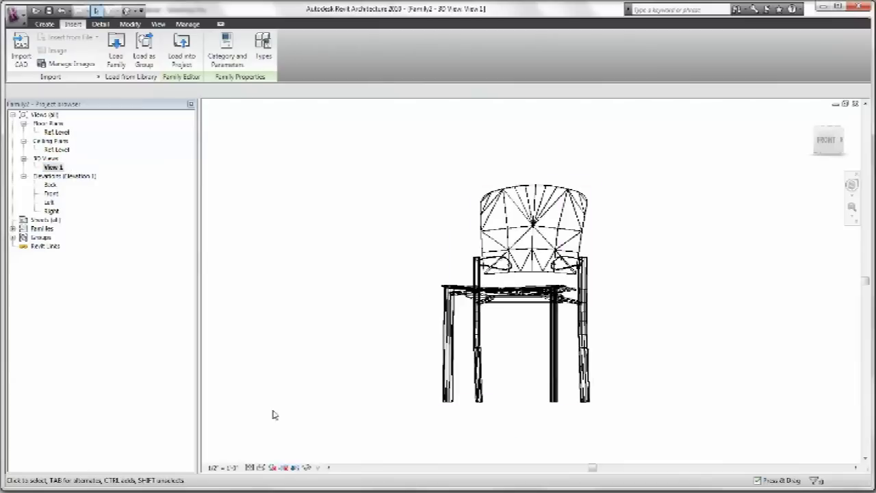
pyautogui.click(261, 468)
pyautogui.click(273, 446)
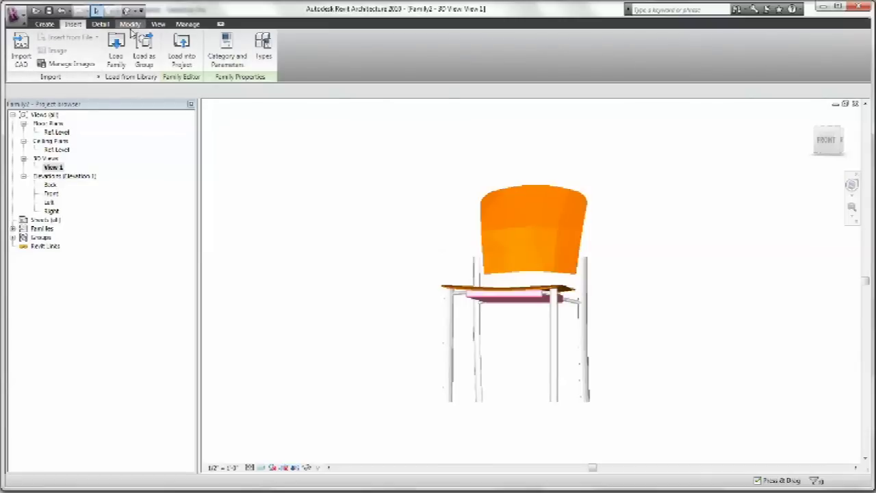
pyautogui.click(187, 24)
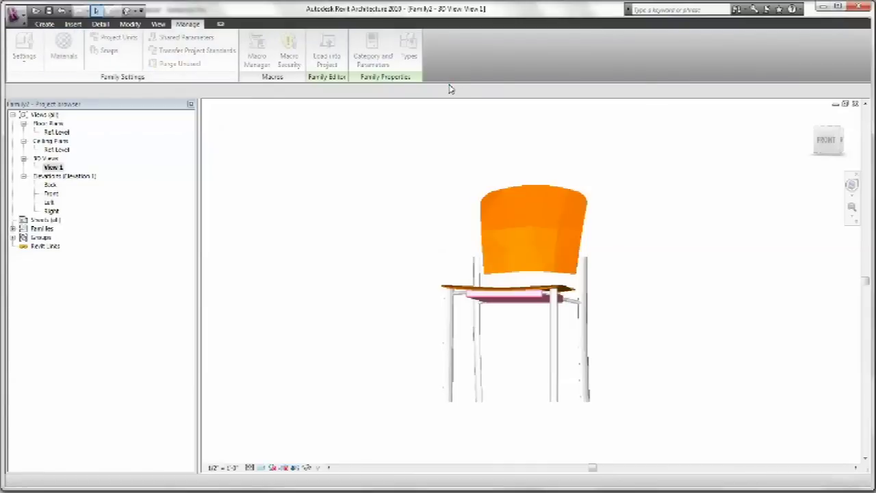
# Delete Render Materials 165-82-0 and 165-82-82 from the Materials list
pyautogui.moveTo(273, 199); pyautogui.dragTo(286, 228)
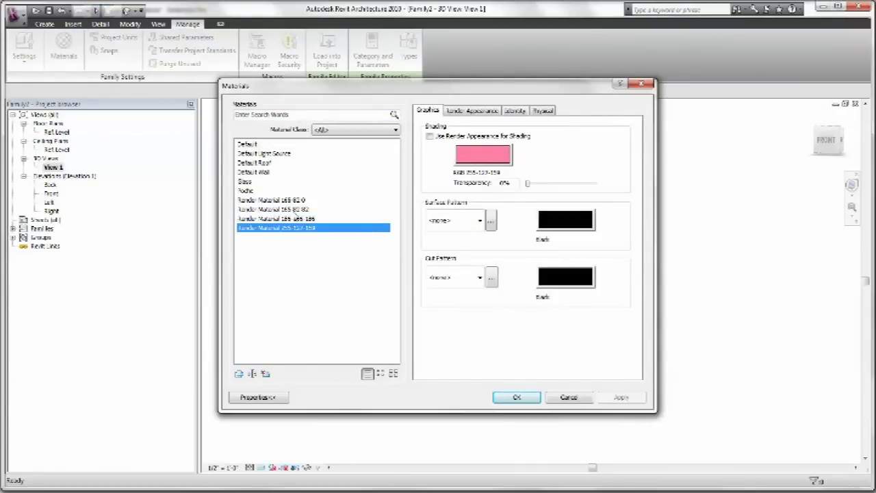
pyautogui.click(295, 201)
pyautogui.click(266, 374)
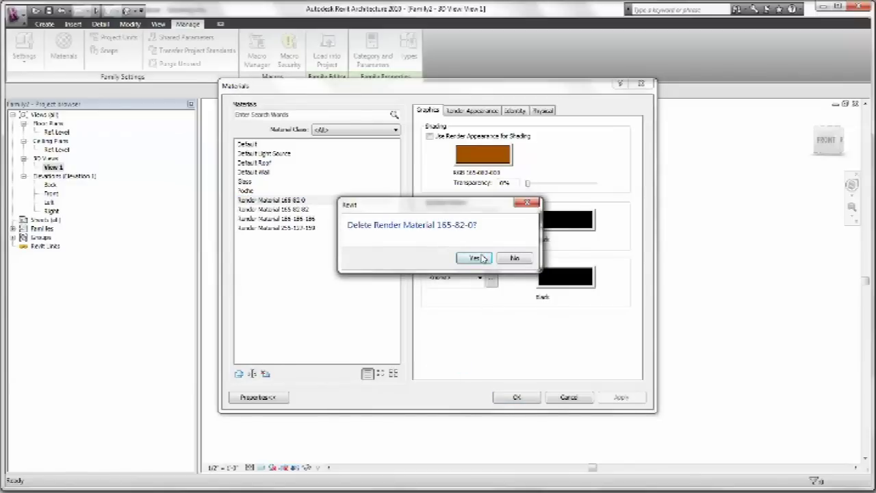
pyautogui.click(481, 255)
pyautogui.click(293, 201)
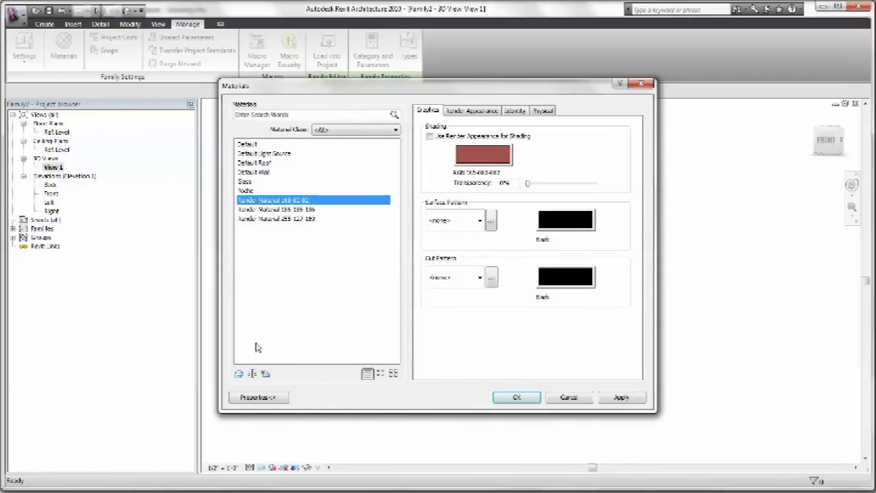
pyautogui.click(267, 374)
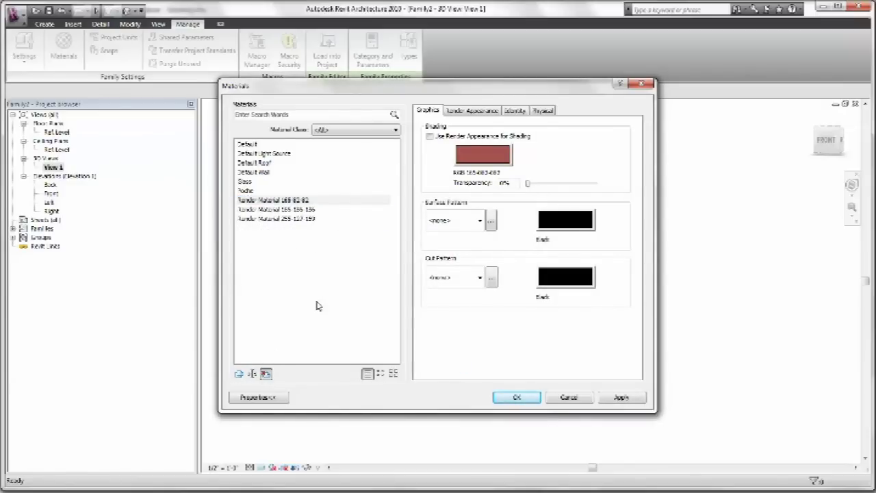
pyautogui.press('Return')
# Delete Render Materials 186-186-186 and 255-127-159 from the Materials list
pyautogui.click(293, 201)
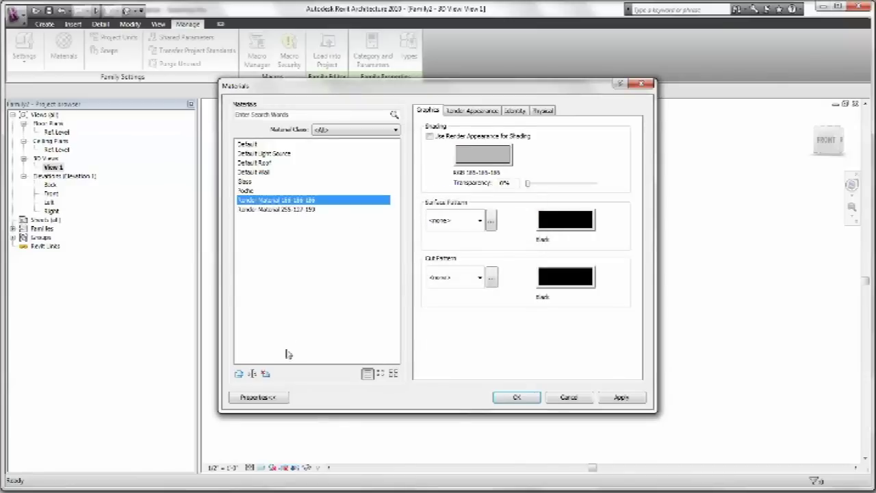
pyautogui.click(266, 374)
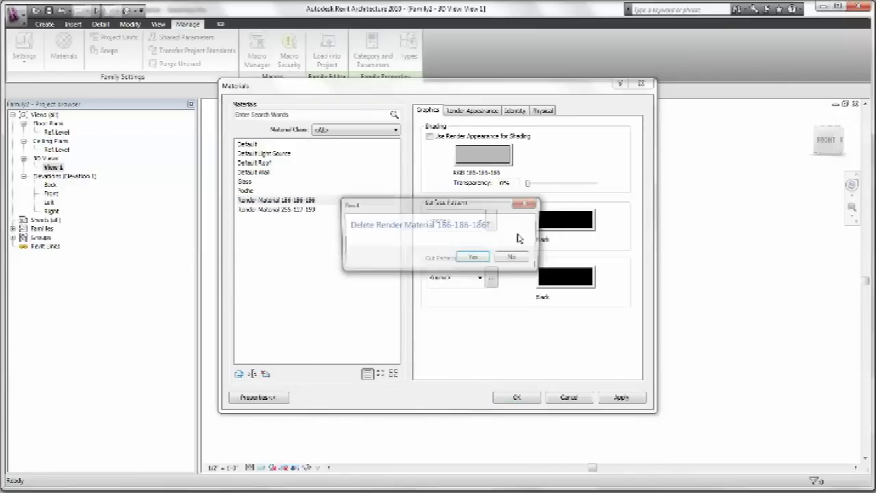
pyautogui.click(482, 259)
pyautogui.click(294, 201)
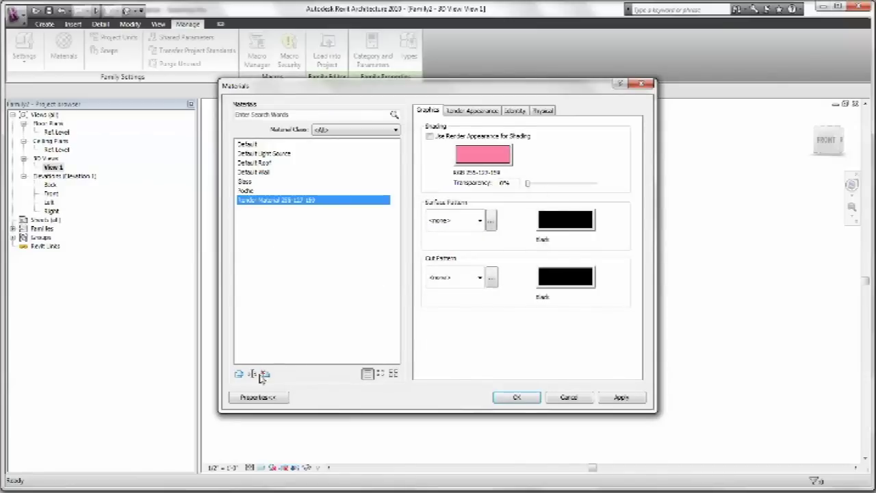
pyautogui.click(267, 373)
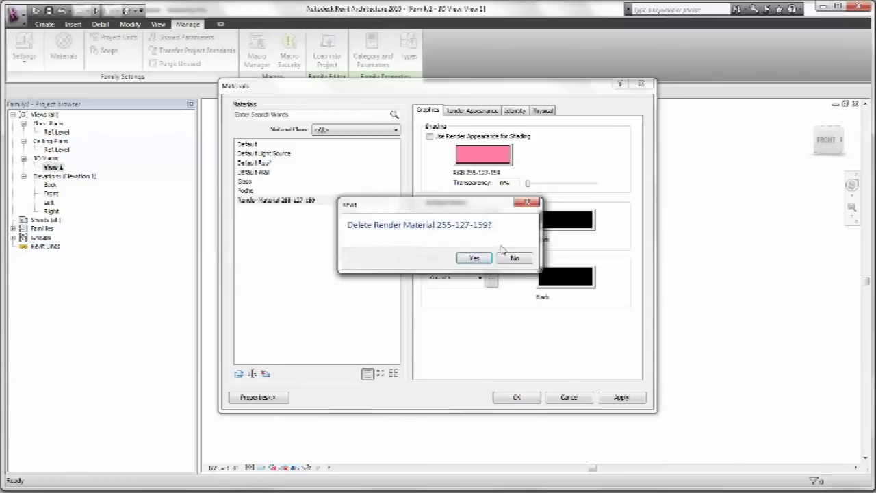
pyautogui.click(482, 258)
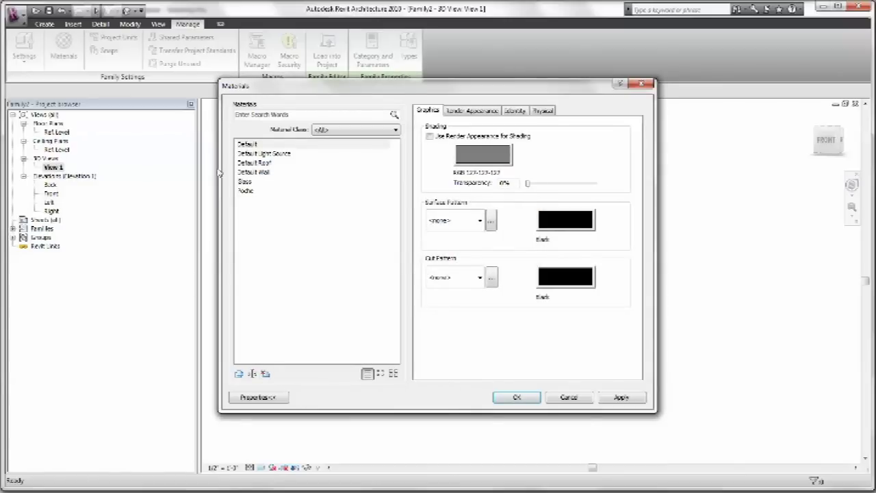
pyautogui.click(253, 145)
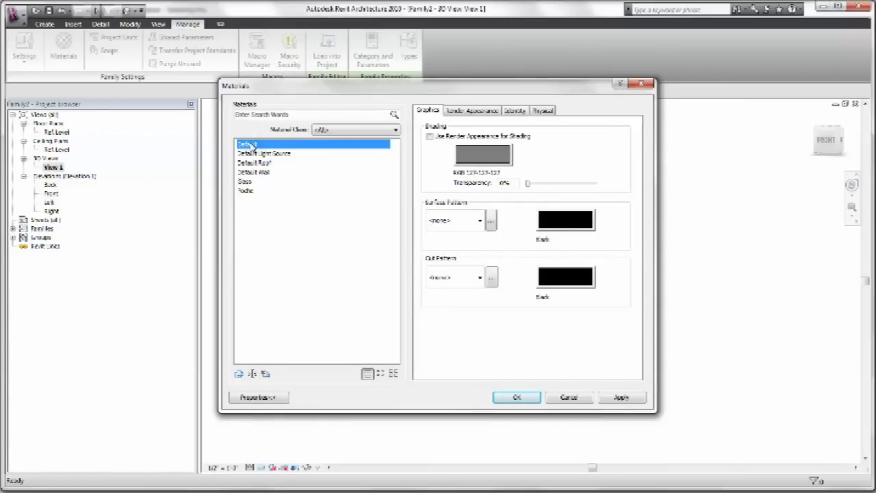
# Duplicate Default as 'plastic', enable Use Render Appearance for Shading, and show its Render Appearance settings
pyautogui.click(239, 373)
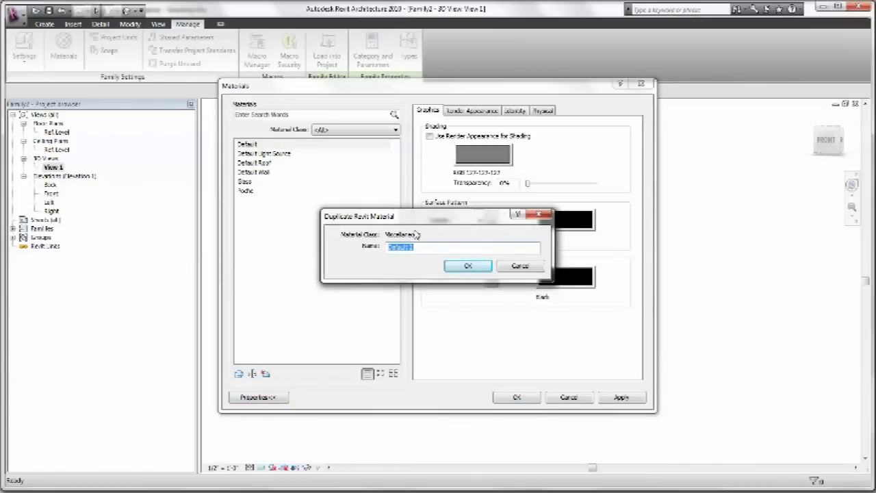
pyautogui.write('plastic')
pyautogui.press('Return')
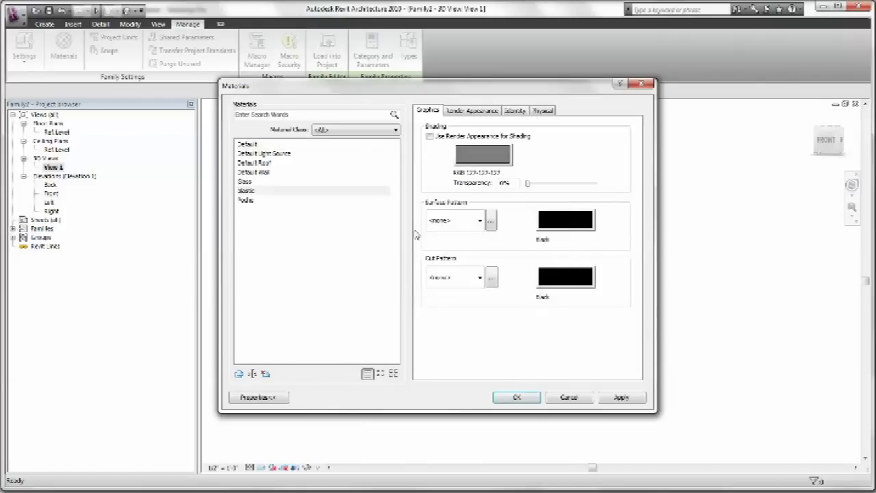
pyautogui.click(430, 137)
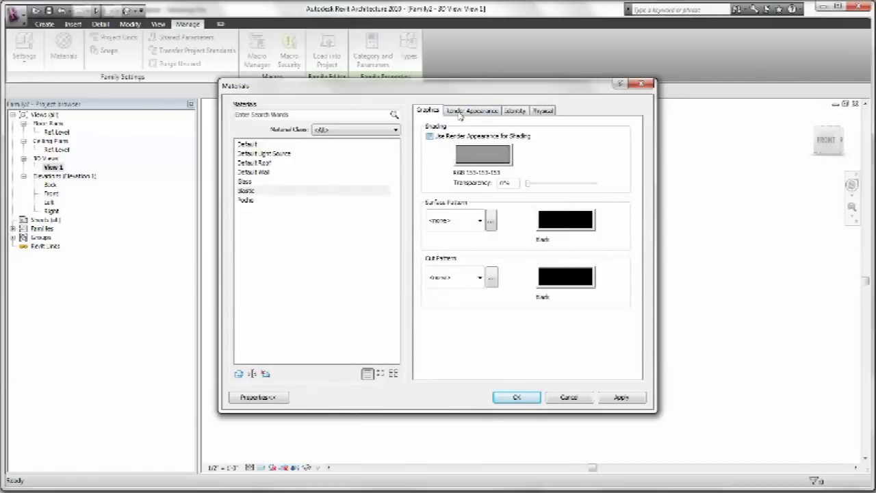
pyautogui.click(466, 112)
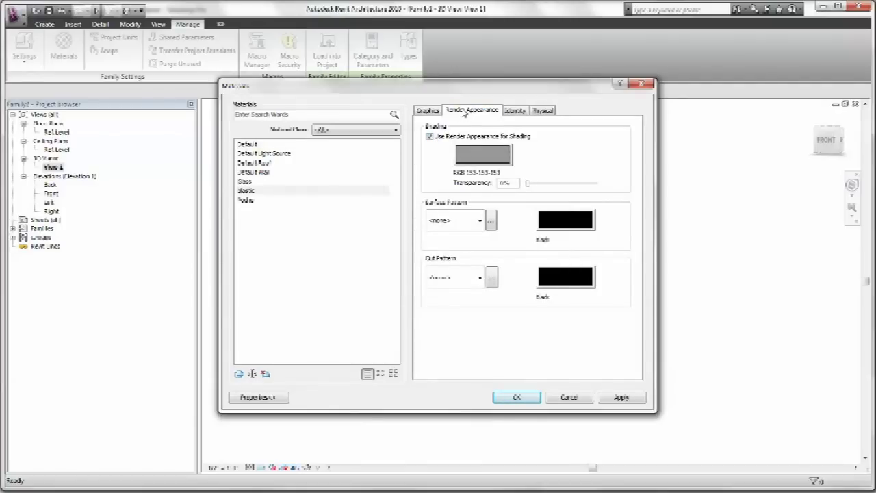
pyautogui.click(432, 112)
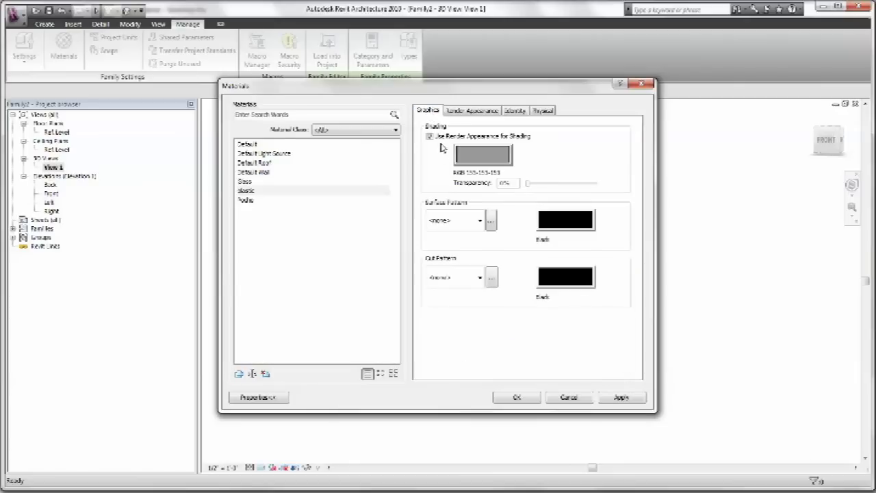
pyautogui.click(485, 112)
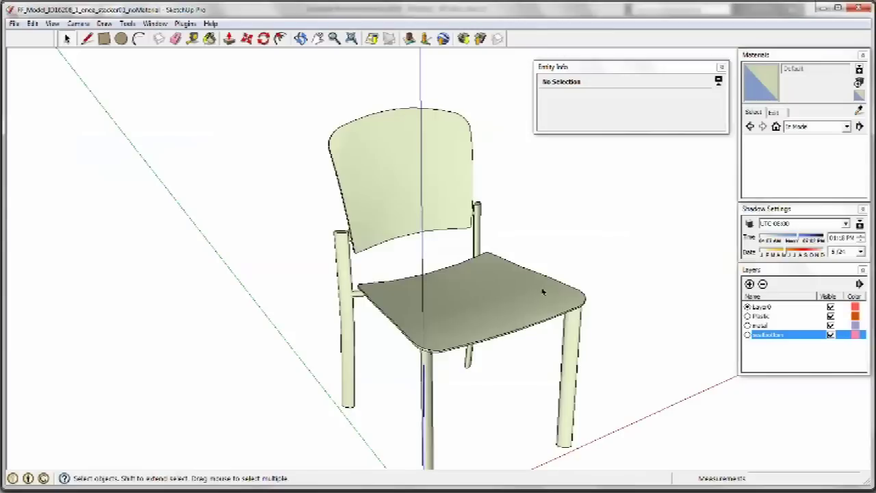
# Open the byLayer chair model from recent files and view the red material's colour values
pyautogui.click(14, 23)
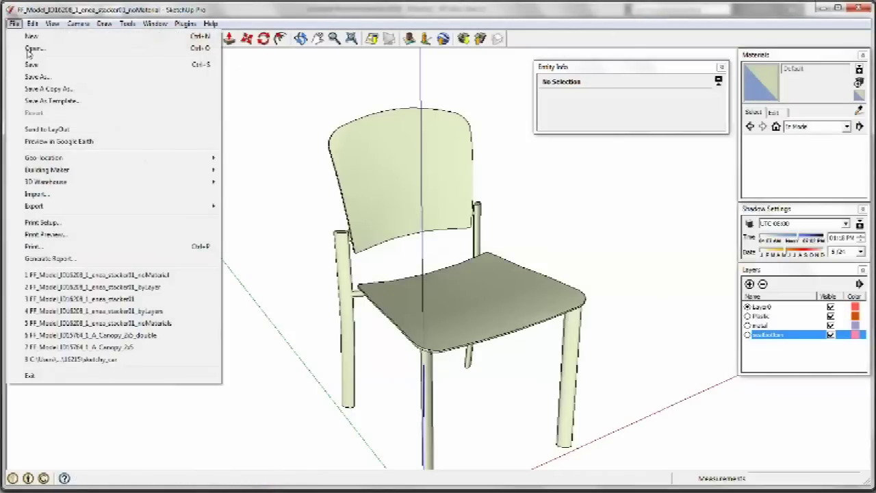
pyautogui.click(75, 73)
pyautogui.click(14, 23)
pyautogui.click(144, 287)
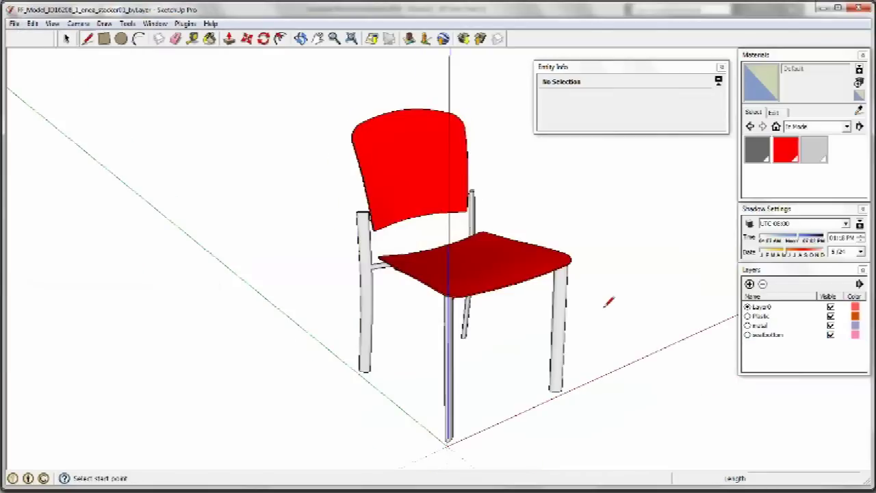
pyautogui.click(786, 149)
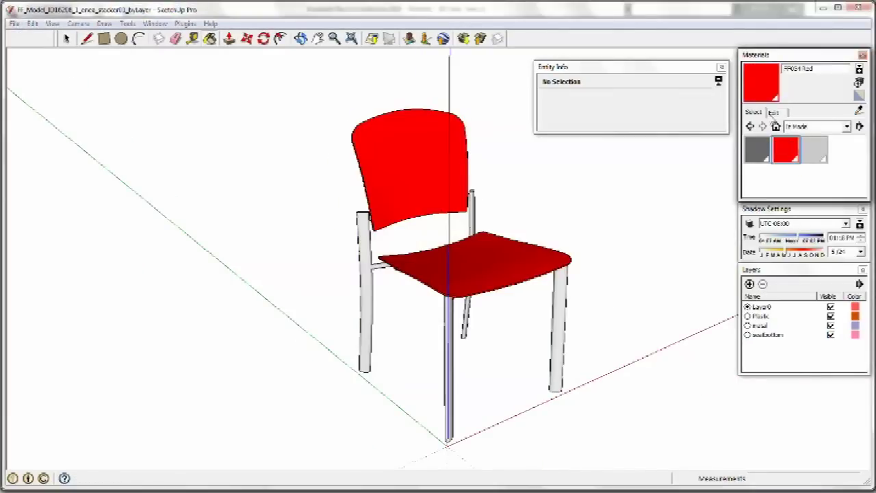
pyautogui.click(774, 112)
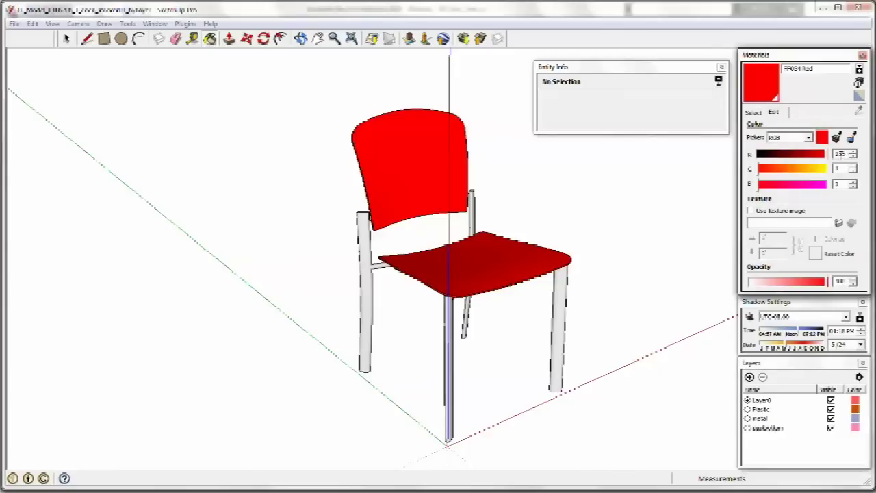
pyautogui.click(836, 137)
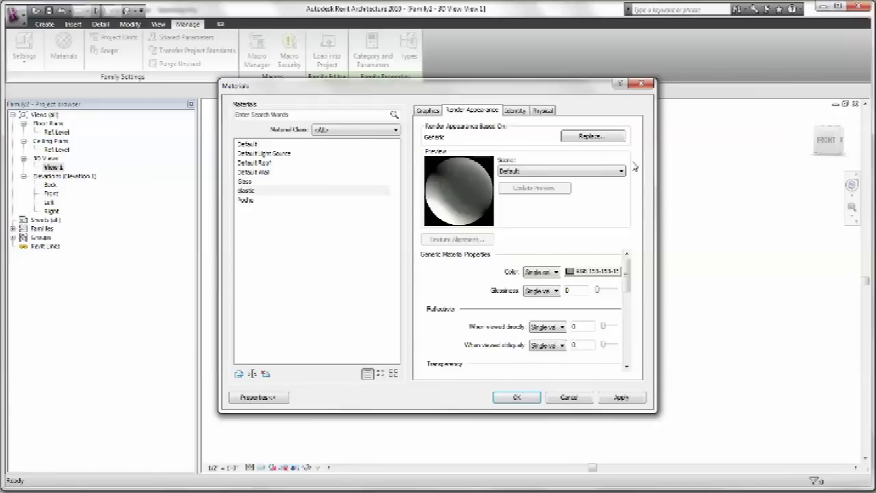
# Set the plastic material's render colour to pure red, RGB 255, 0, 0
pyautogui.click(591, 272)
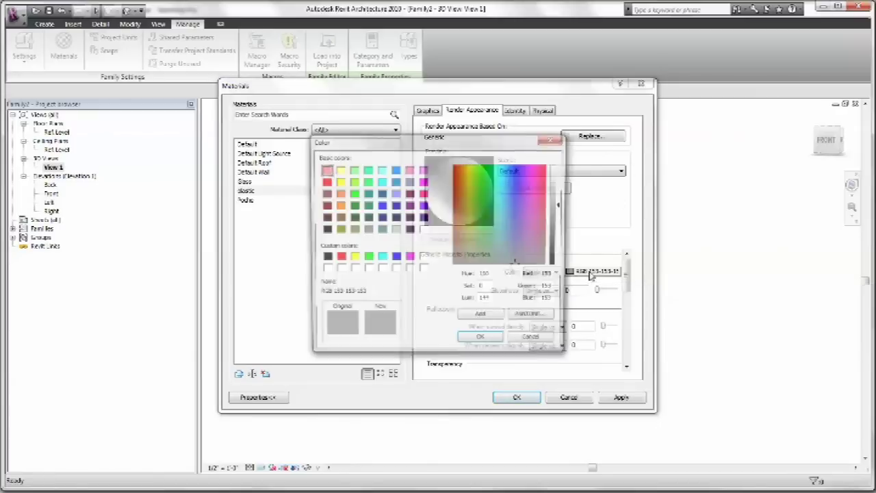
pyautogui.doubleClick(551, 275)
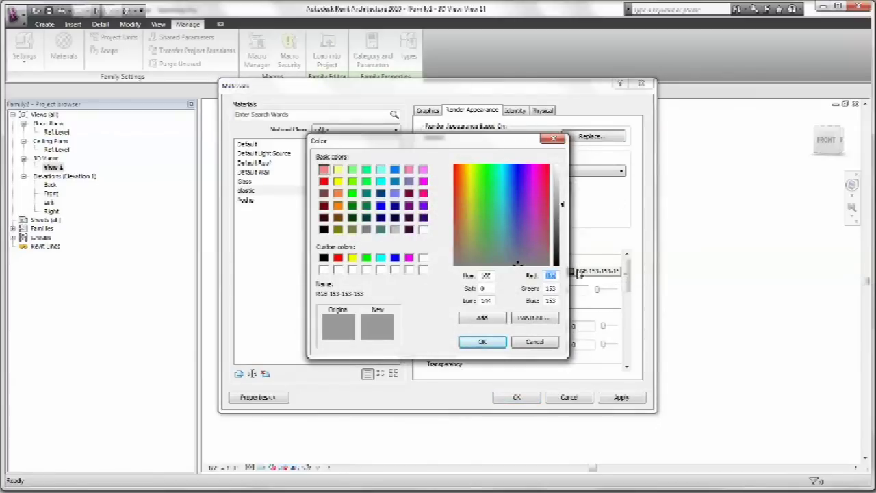
pyautogui.write('2550')
pyautogui.press('Tab')
pyautogui.write('0')
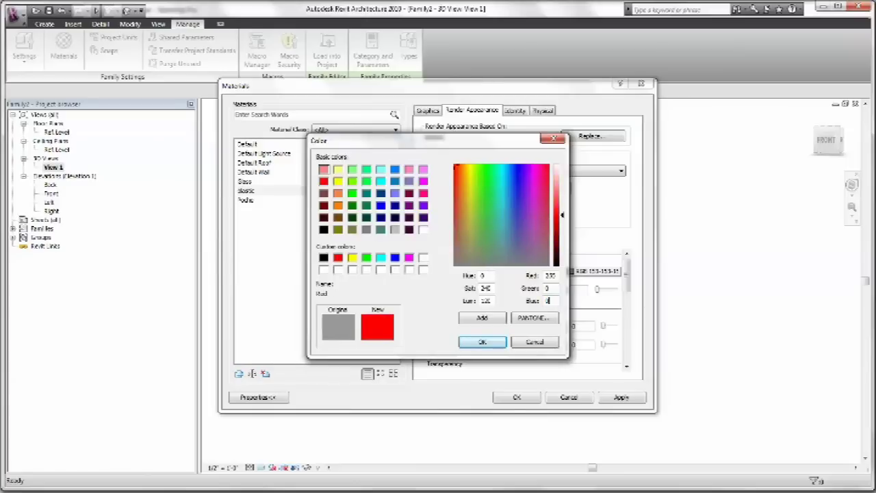
pyautogui.click(483, 343)
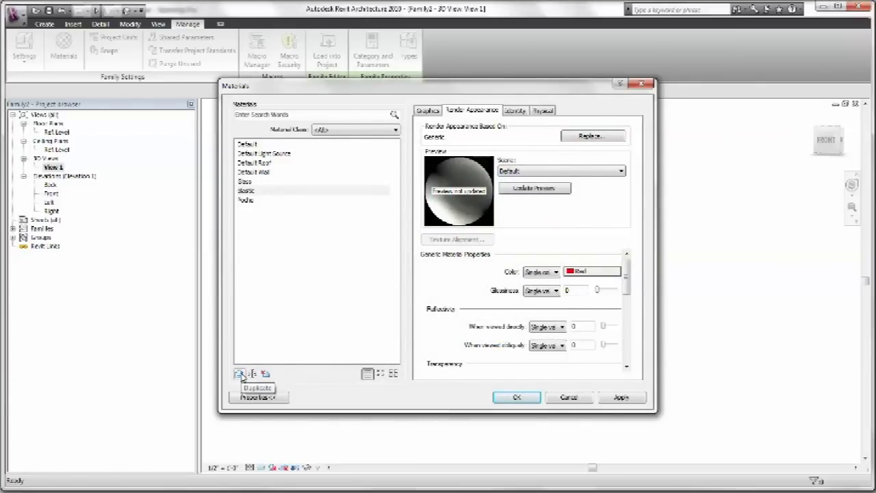
# Duplicate the plastic material as a new material named metal
pyautogui.click(239, 374)
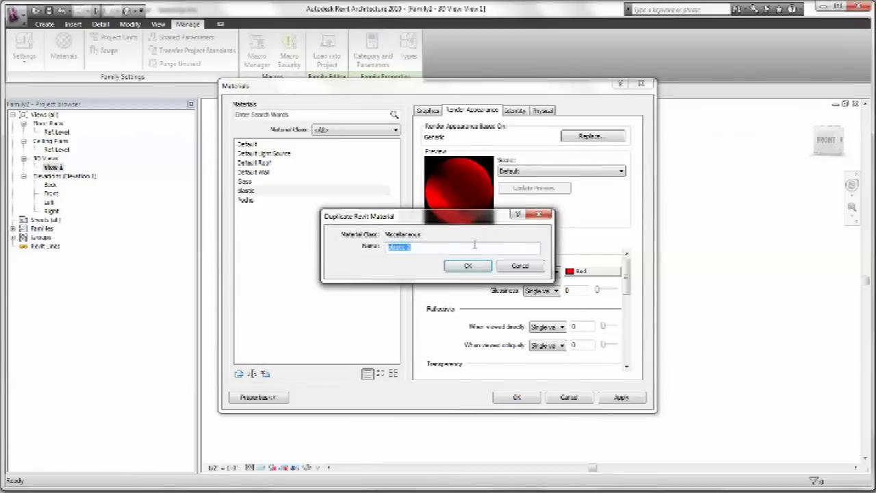
pyautogui.write('re')
pyautogui.write('tal')
pyautogui.press('Return')
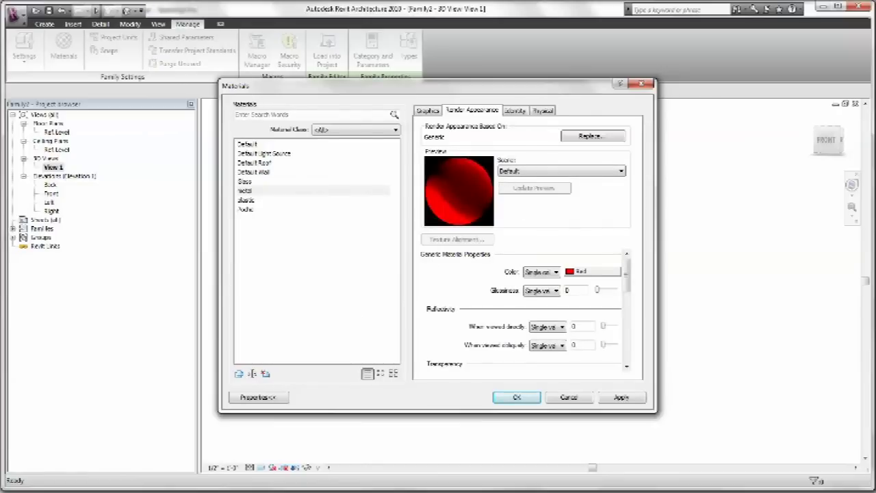
pyautogui.click(345, 455)
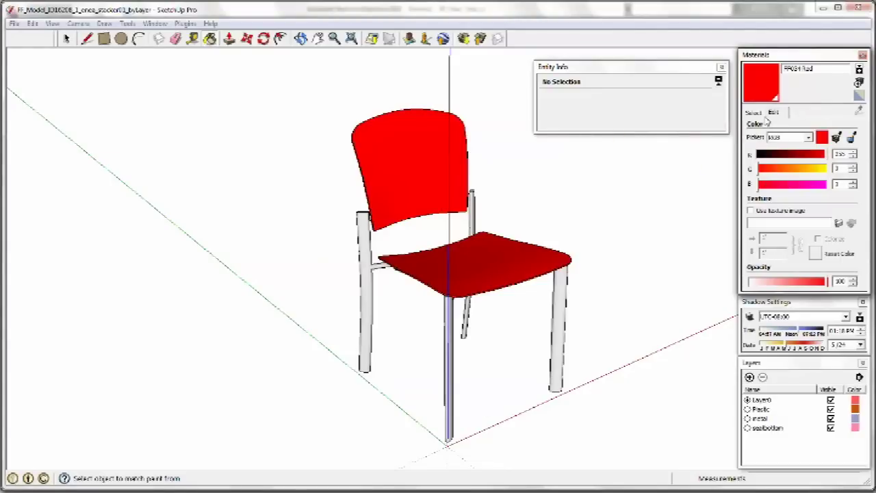
# Look up the colour values of the grey FFMetal Blurry material in SketchUp's Materials panel
pyautogui.click(754, 113)
pyautogui.click(818, 150)
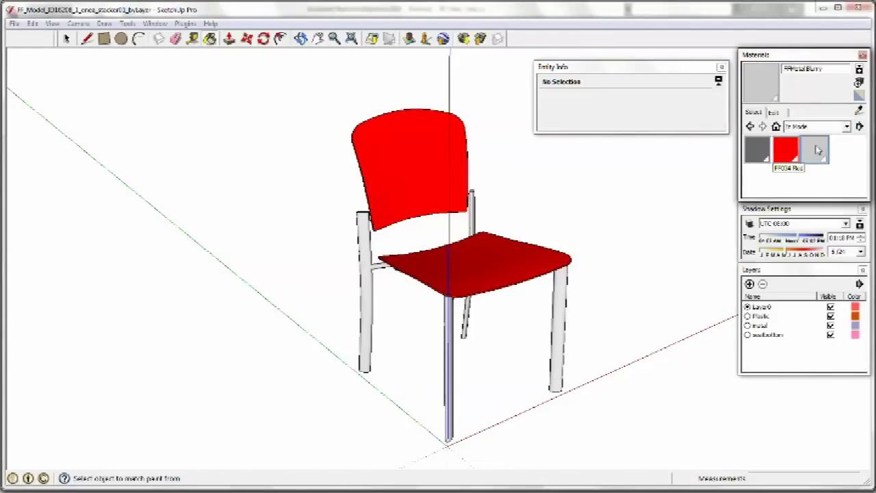
pyautogui.click(778, 117)
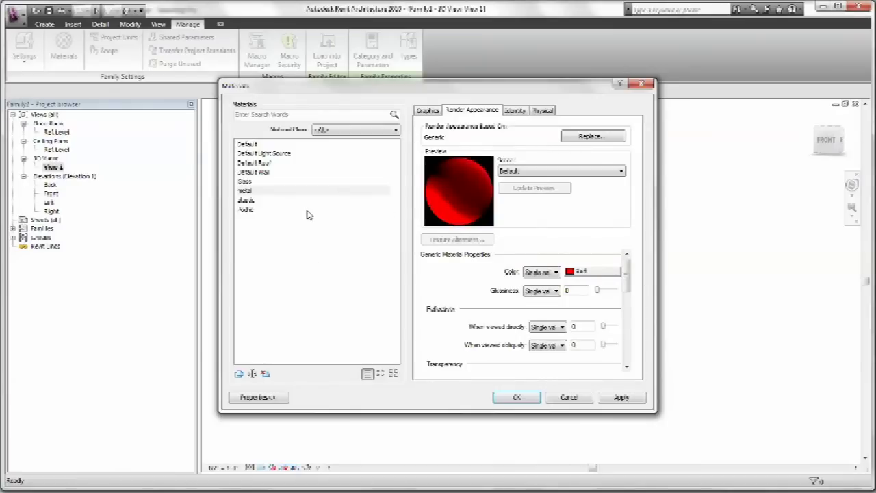
# Give the Metal material a grey 200-200-200 render colour and name a duplicate 'seat bottom'
pyautogui.click(601, 274)
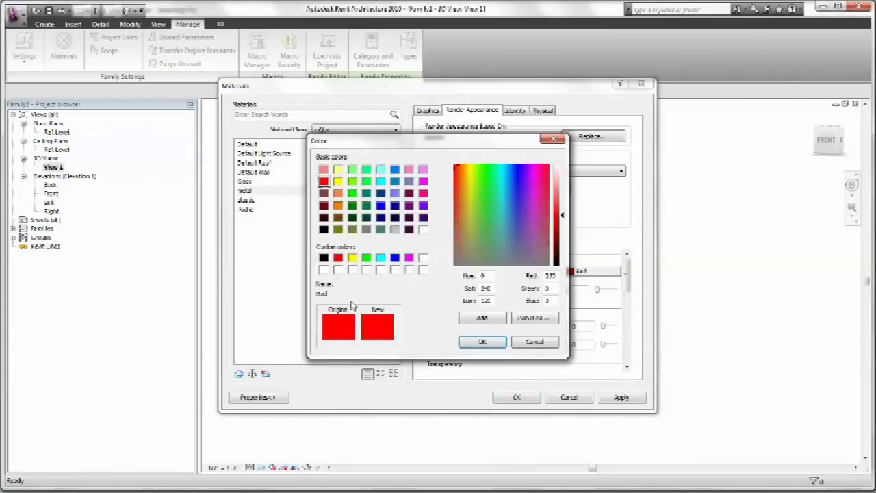
pyautogui.moveTo(556, 275); pyautogui.dragTo(504, 276)
pyautogui.write('200200')
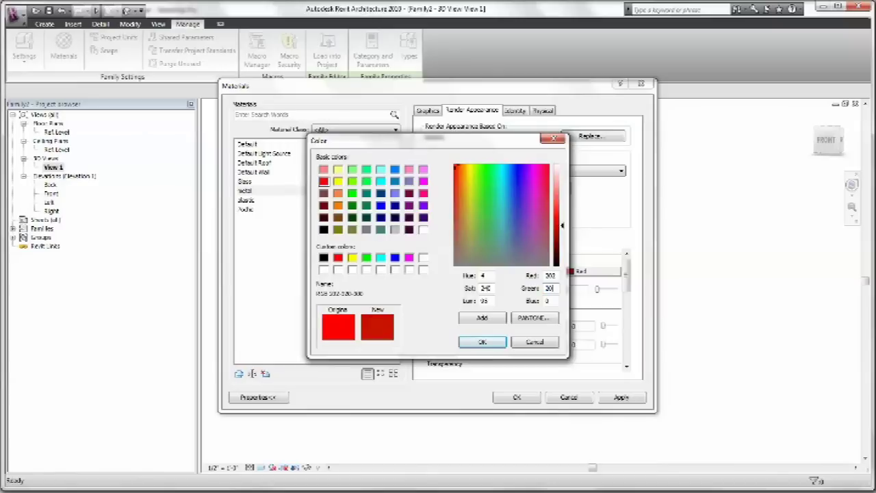
pyautogui.press('Tab')
pyautogui.write('200')
pyautogui.press('Tab')
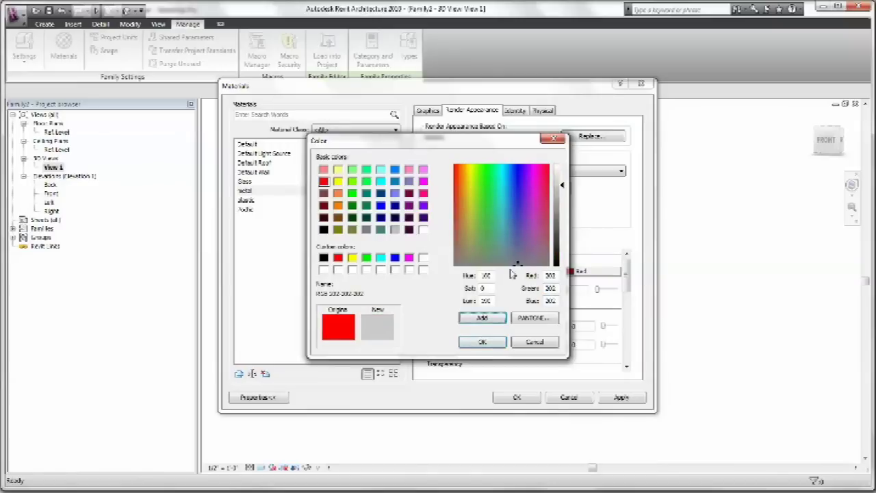
pyautogui.click(488, 343)
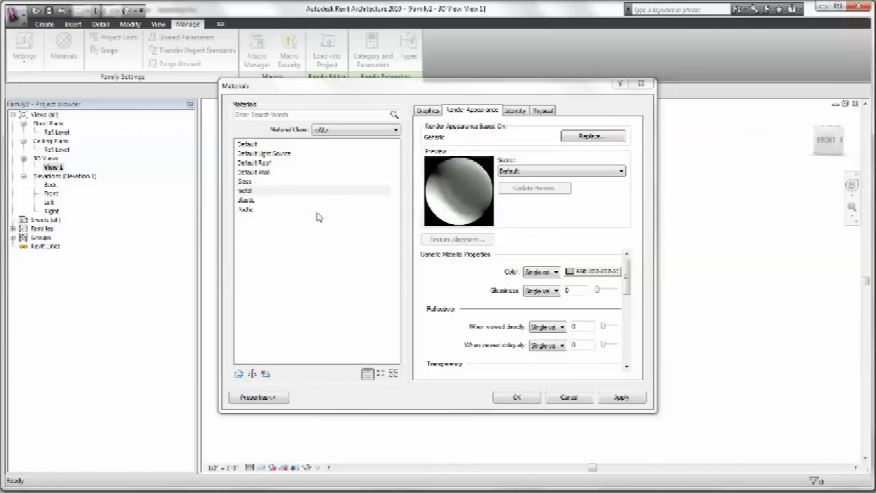
pyautogui.write('s')
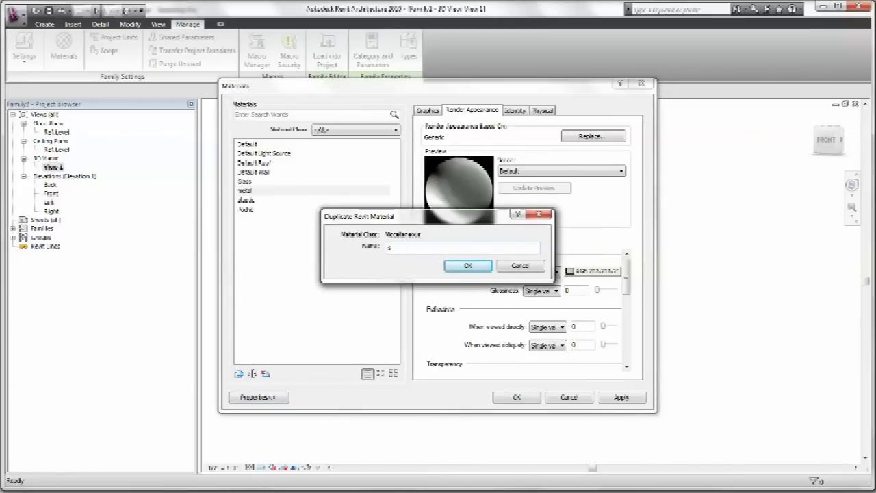
pyautogui.write('eat bottom')
# Confirm the 'seat bottom' material name, then read the dark grey material's RGB in SketchUp
pyautogui.press('Return')
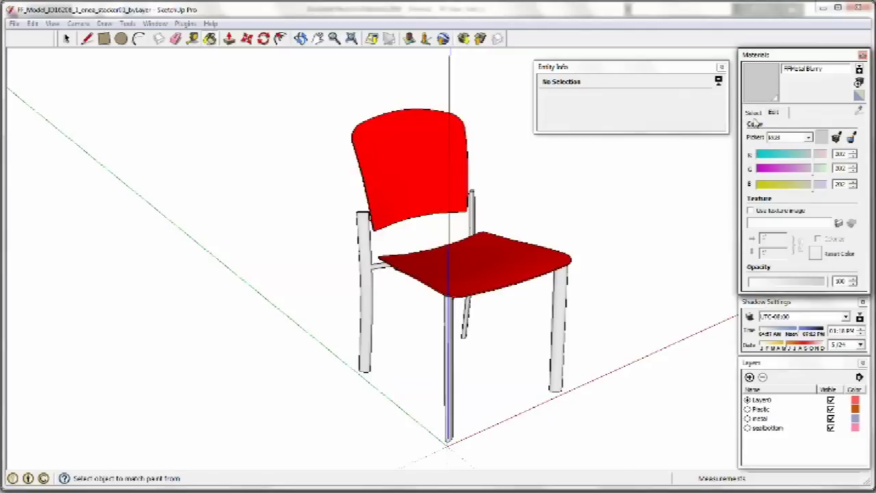
pyautogui.click(753, 112)
pyautogui.click(757, 150)
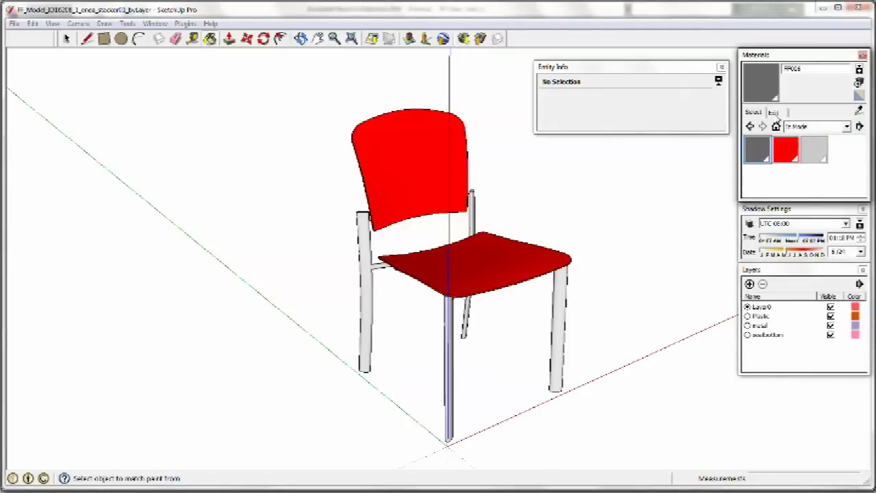
pyautogui.click(774, 112)
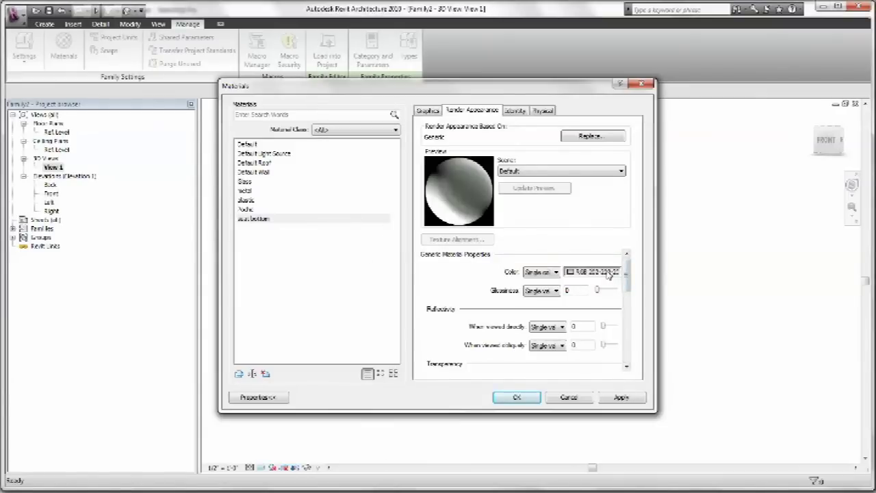
# Change the seat bottom render colour to Red, Green and Blue 105 each
pyautogui.click(608, 275)
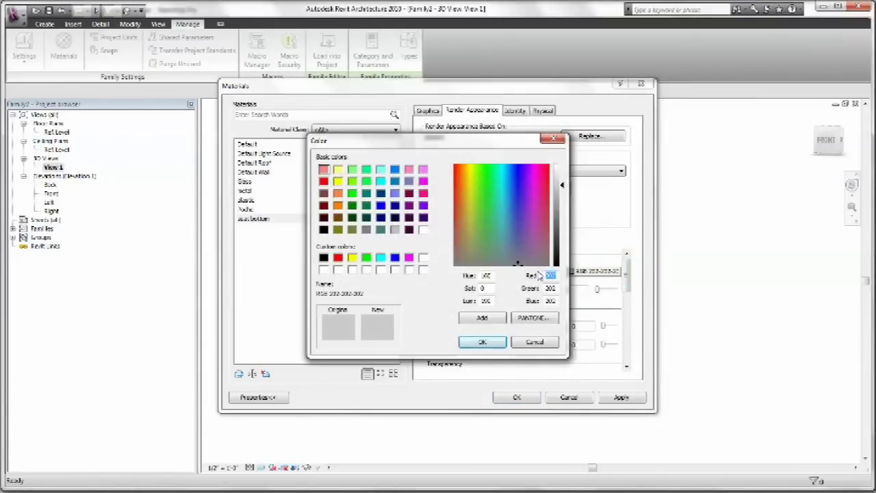
pyautogui.write('105')
pyautogui.press('Tab')
pyautogui.write('105')
pyautogui.press('Tab')
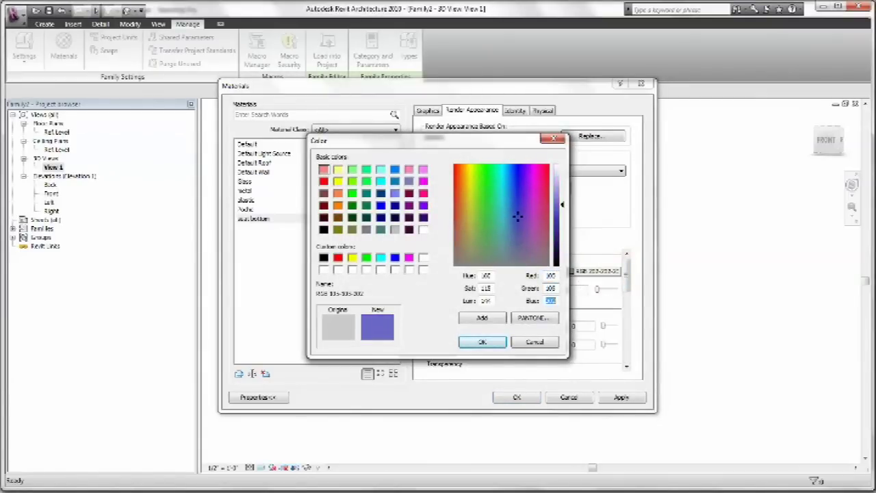
pyautogui.write('105')
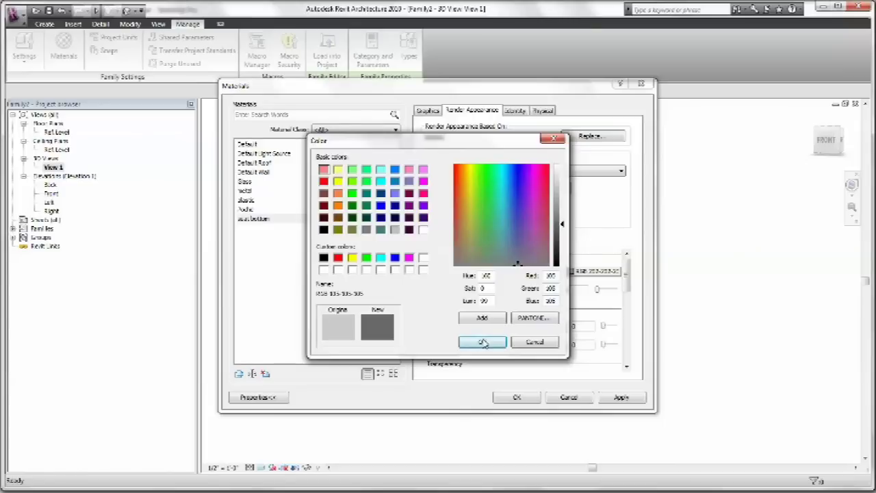
pyautogui.click(483, 343)
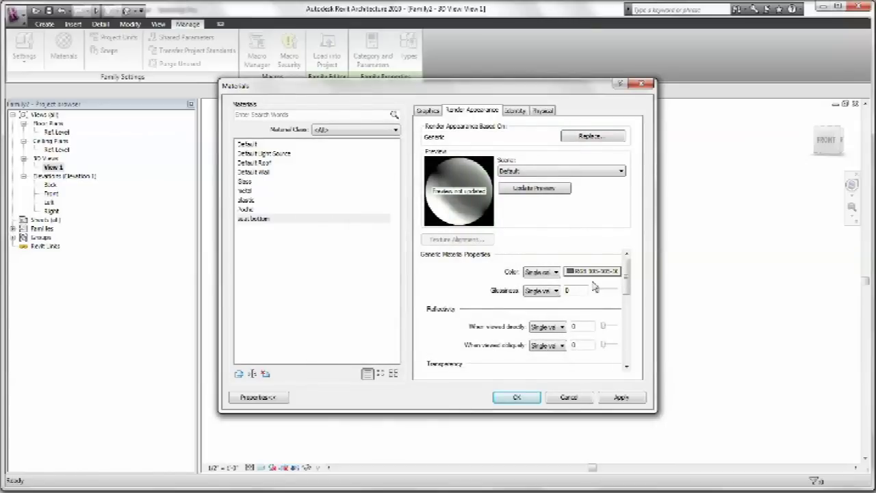
# Close Materials and bring up Object Styles on the Imported Objects tab
pyautogui.click(516, 397)
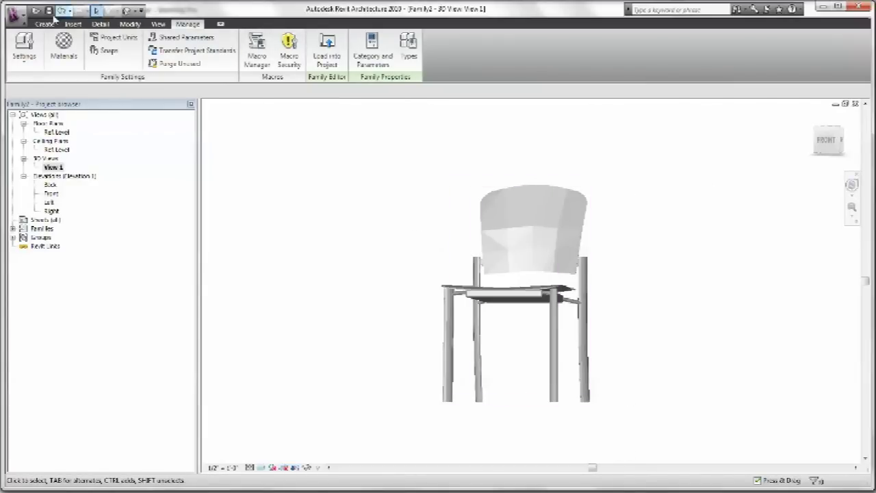
pyautogui.click(30, 44)
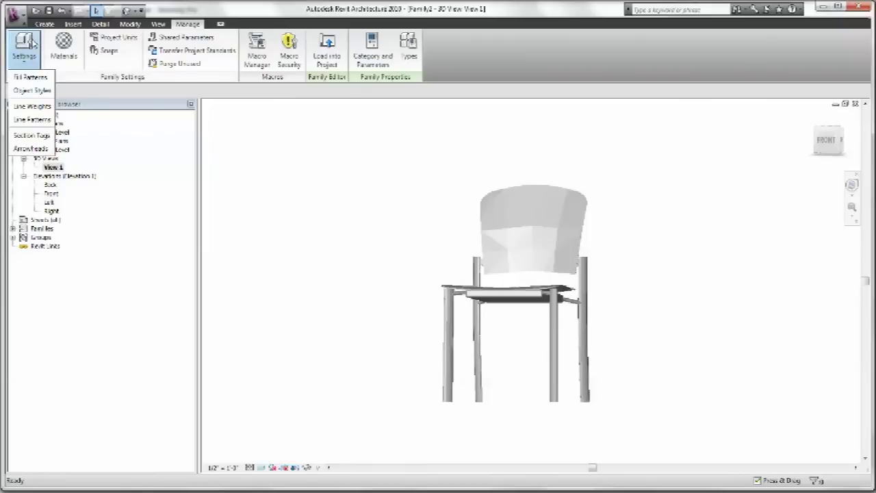
pyautogui.click(41, 94)
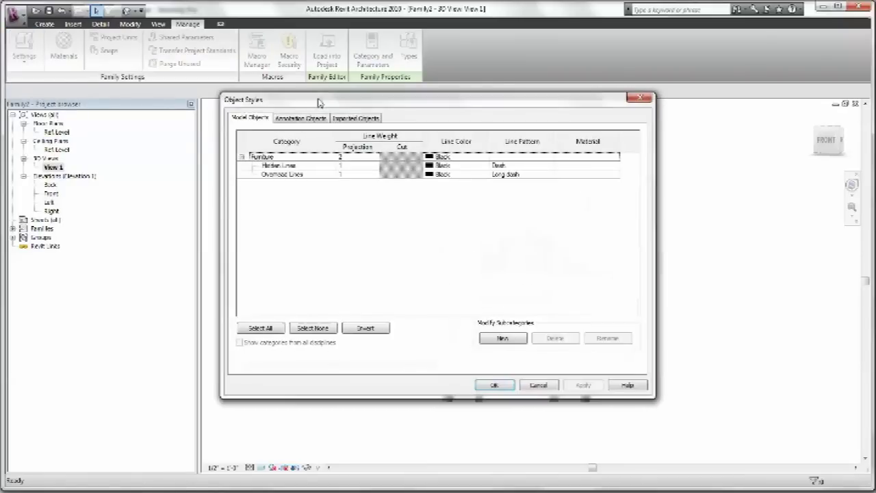
pyautogui.click(358, 118)
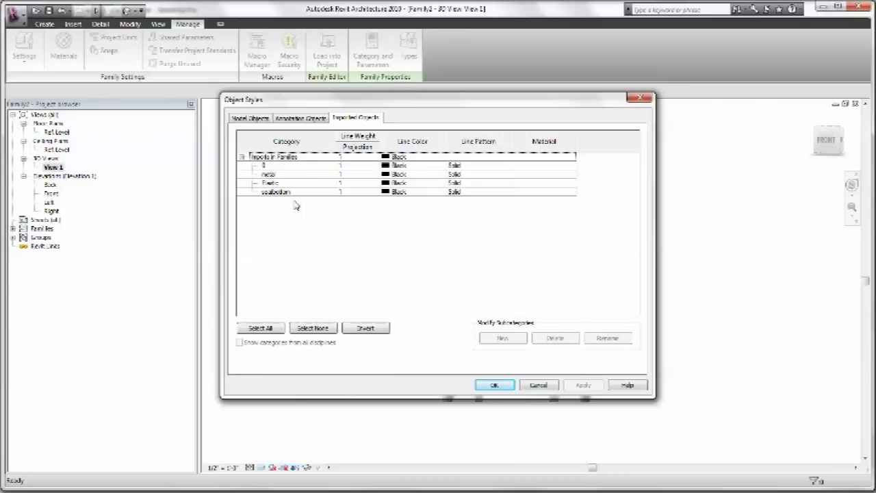
# Delete the 0 subcategory under Imports in Families and browse the metal subcategory's material
pyautogui.click(241, 157)
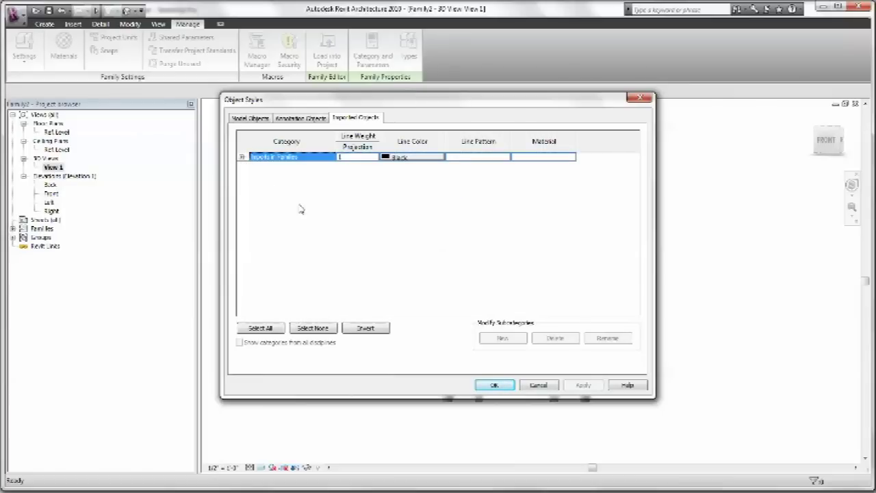
pyautogui.click(241, 158)
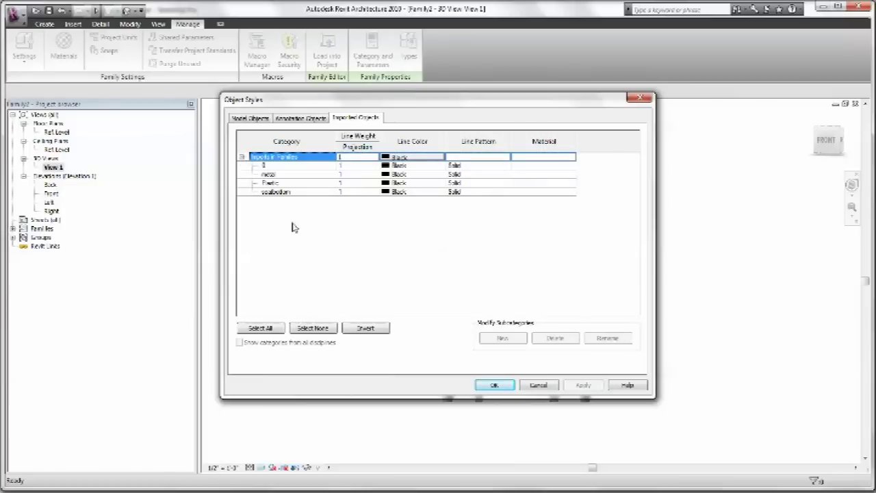
pyautogui.click(271, 168)
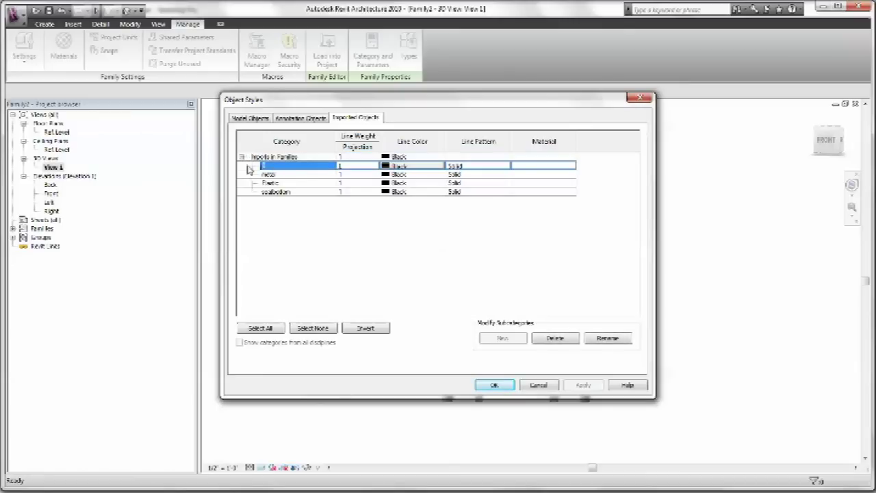
pyautogui.click(556, 338)
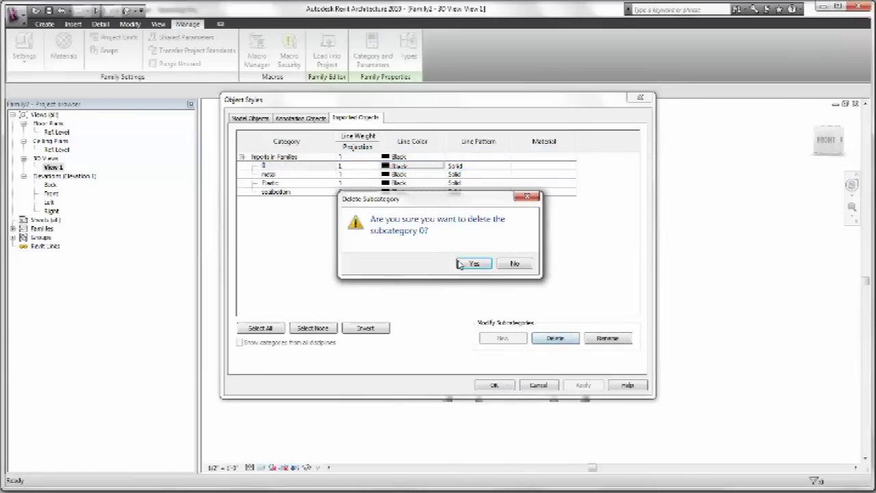
pyautogui.click(473, 264)
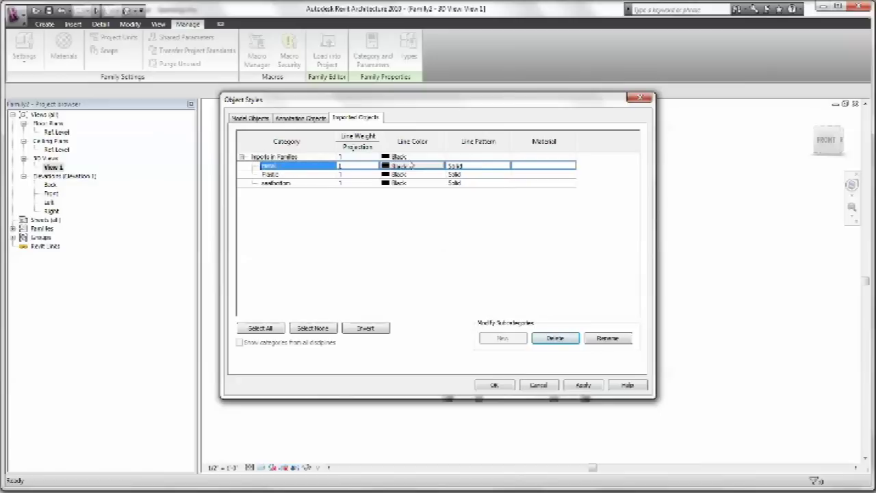
pyautogui.click(560, 166)
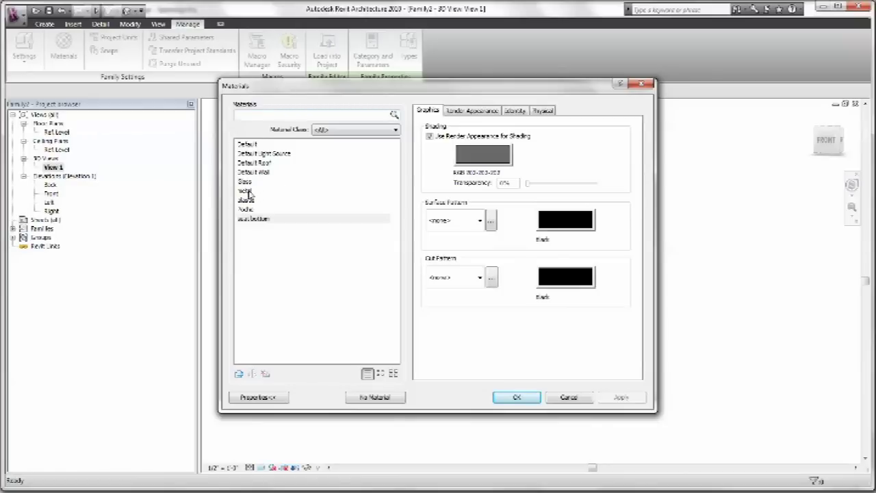
# Assign metal, plastic and seat bottom materials to the metal, Plastic and seatbottom subcategories
pyautogui.click(248, 192)
pyautogui.click(520, 397)
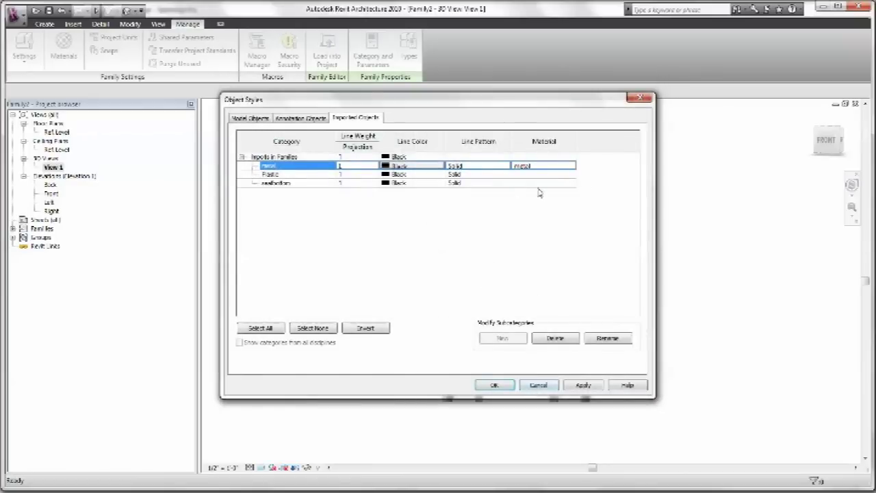
pyautogui.click(559, 175)
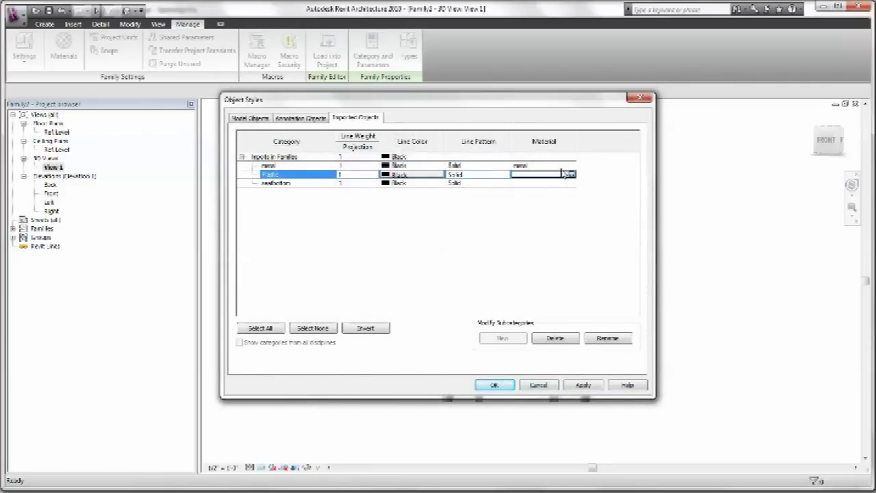
pyautogui.click(572, 174)
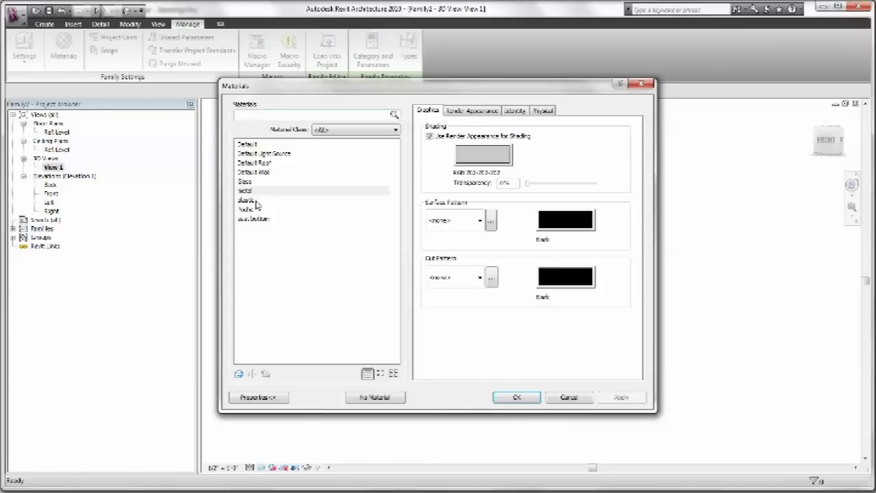
pyautogui.click(255, 200)
pyautogui.click(530, 397)
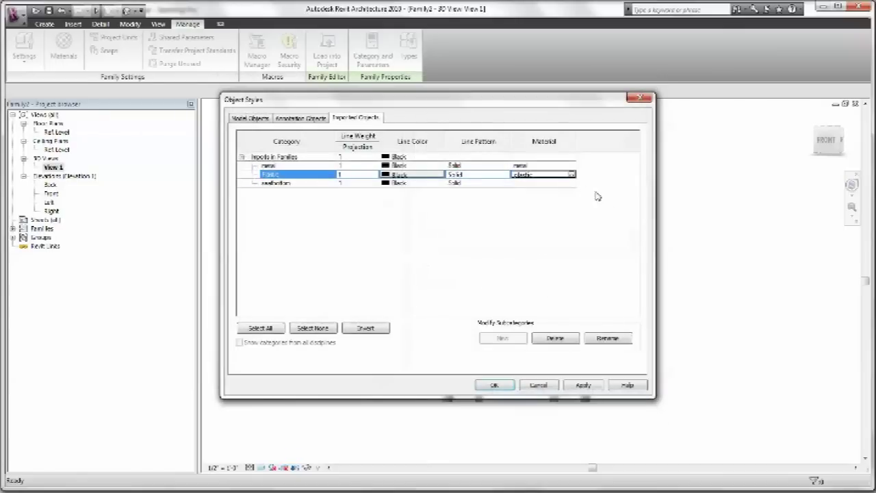
pyautogui.click(574, 184)
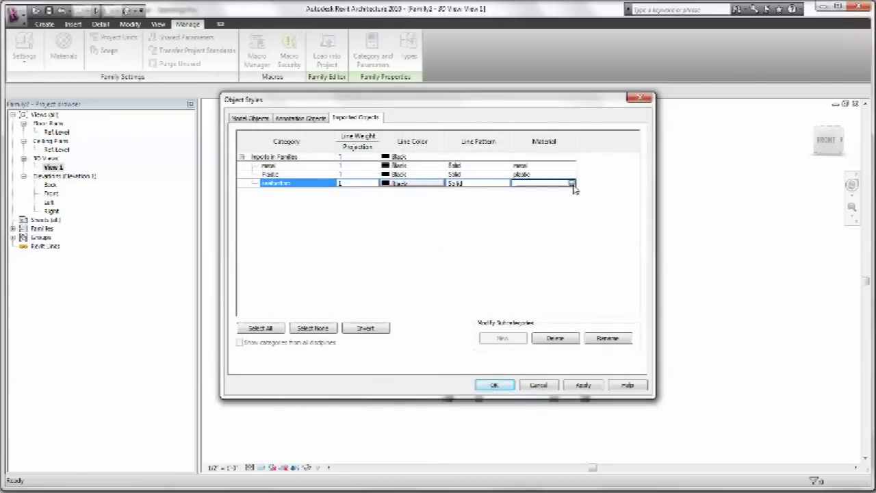
pyautogui.click(571, 183)
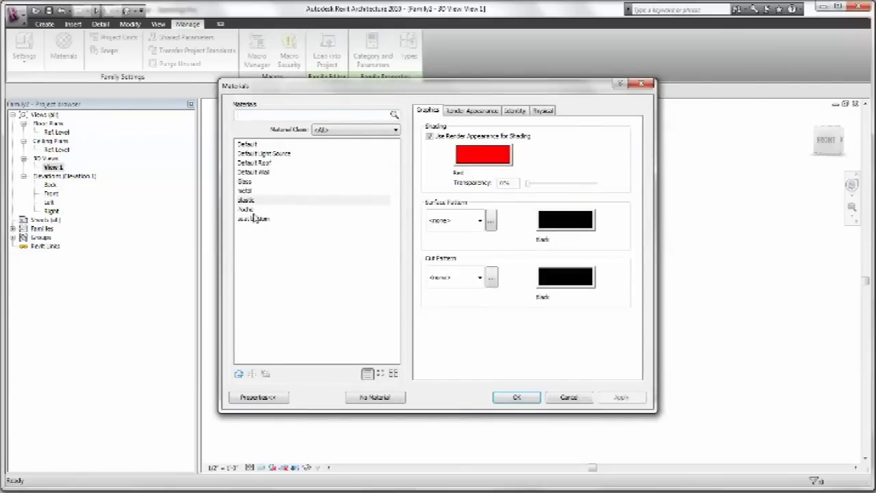
pyautogui.click(255, 219)
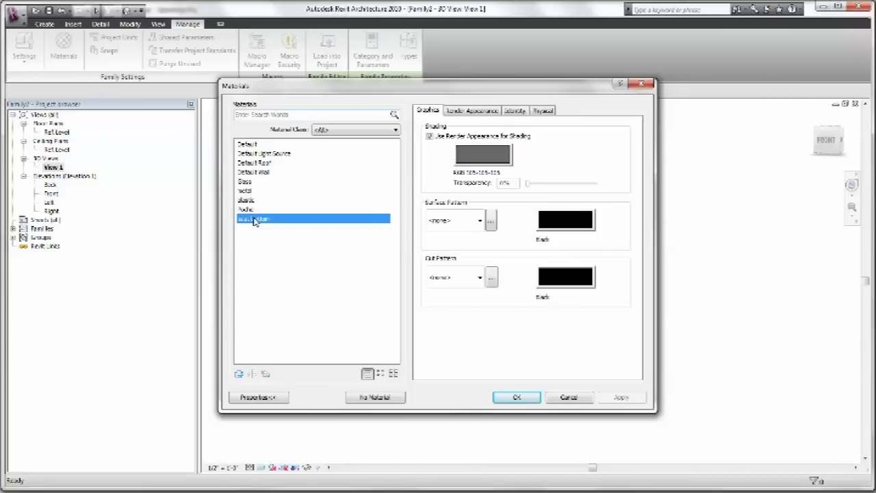
pyautogui.click(515, 397)
pyautogui.click(494, 385)
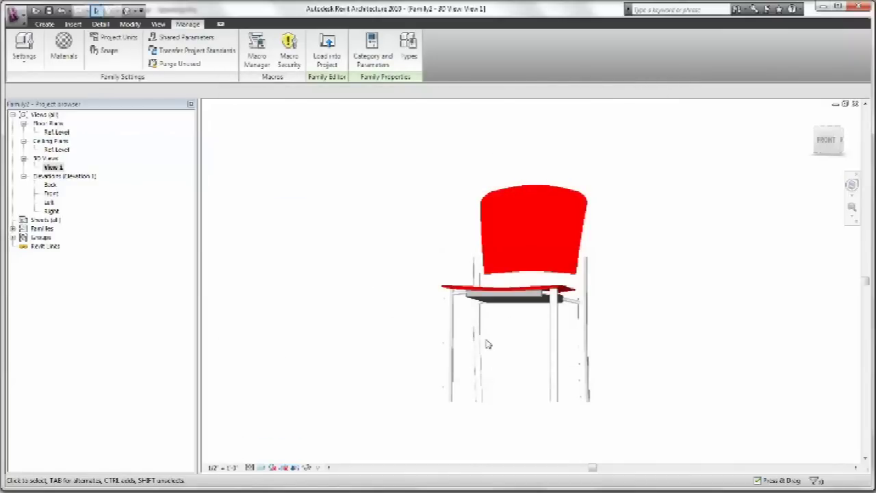
# Orbit the view with the SteeringWheel to a three-quarter angle on the chair
pyautogui.hotkey('shift', 'w')
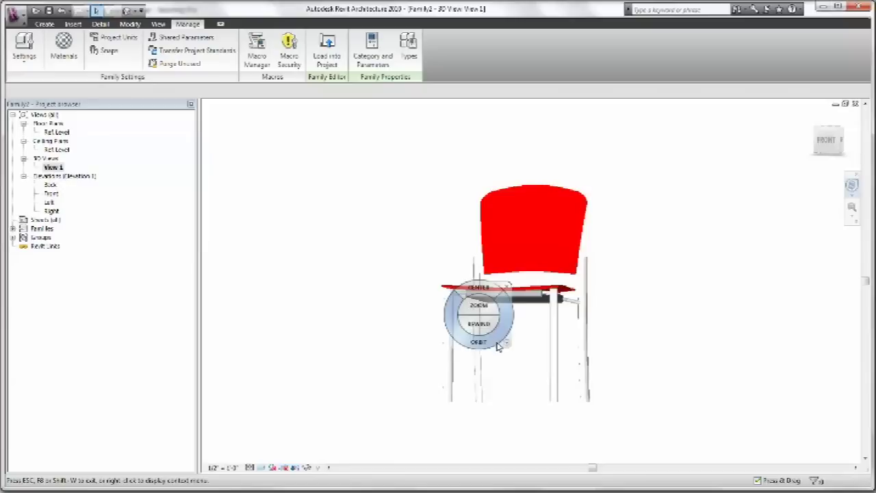
pyautogui.moveTo(498, 347); pyautogui.dragTo(495, 370)
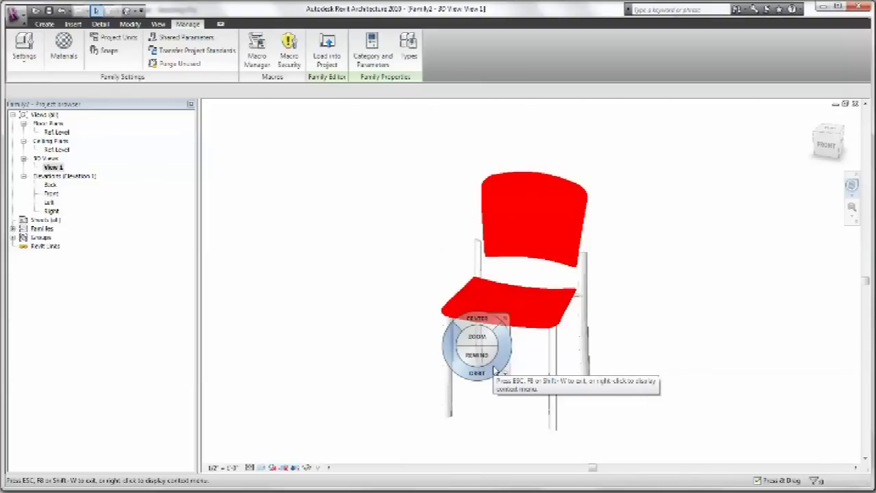